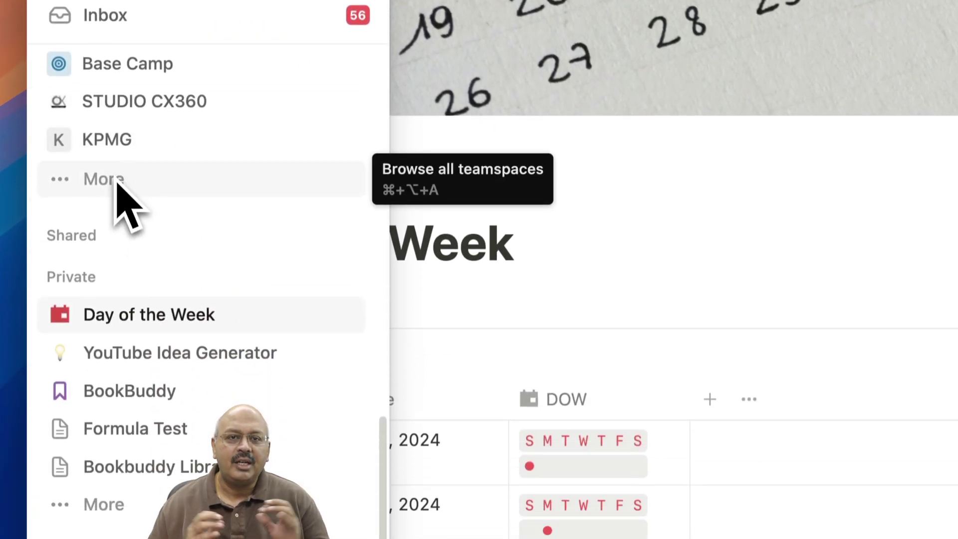
- Expand the sidebar's Shared section and scroll through the pages shared with you
{"action": "left_click", "coordinate": [100, 182]}
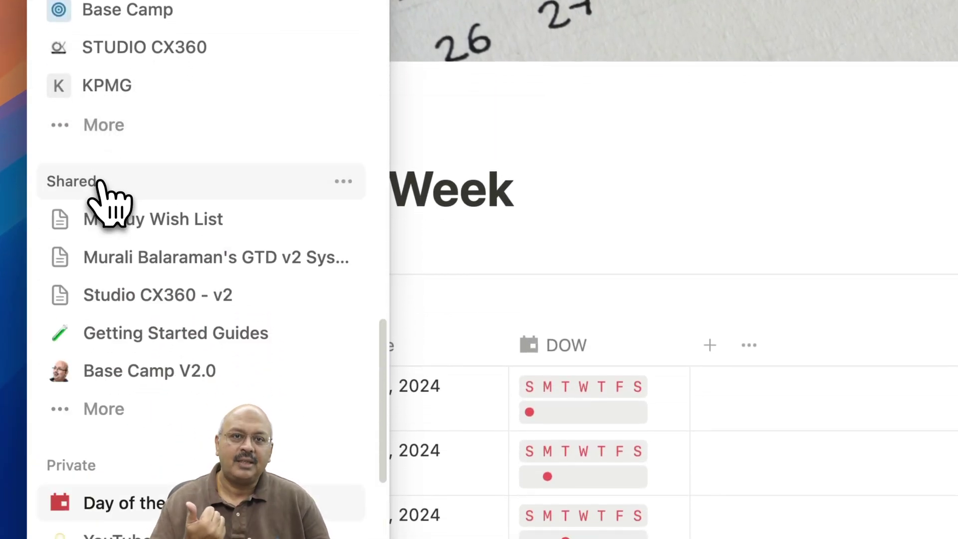
{"action": "scroll", "coordinate": [133, 434], "scroll_direction": "down", "scroll_amount": 7}
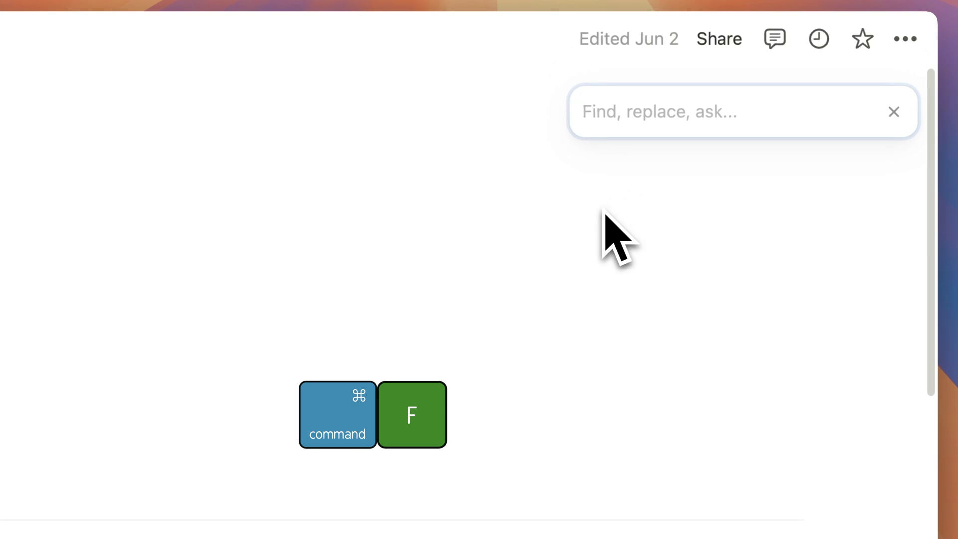
- Search the Testing Search page for 'brown' and step to match 3 of 3, inside the comment
{"action": "type", "text": "Topic"}
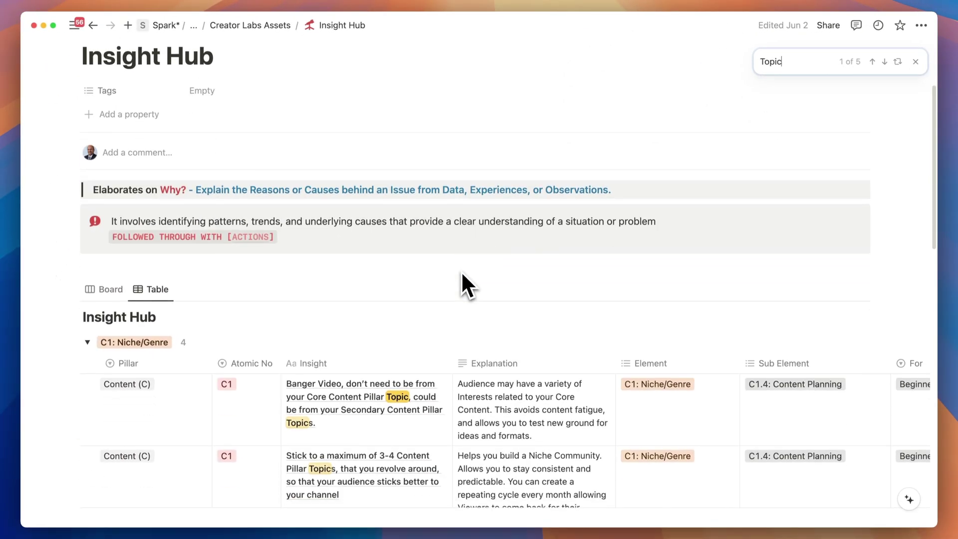
{"action": "scroll", "coordinate": [461, 271], "scroll_direction": "down", "scroll_amount": 2}
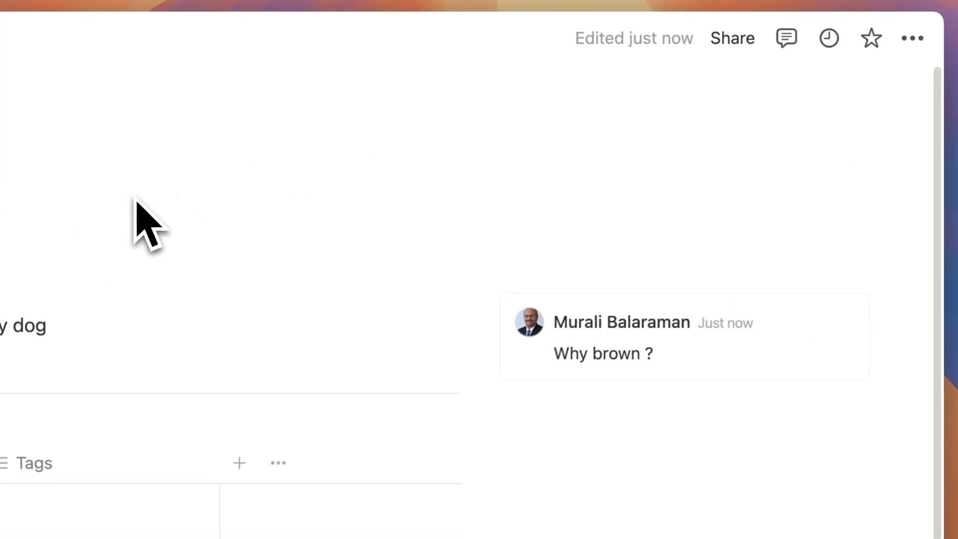
{"action": "key", "text": "super+f"}
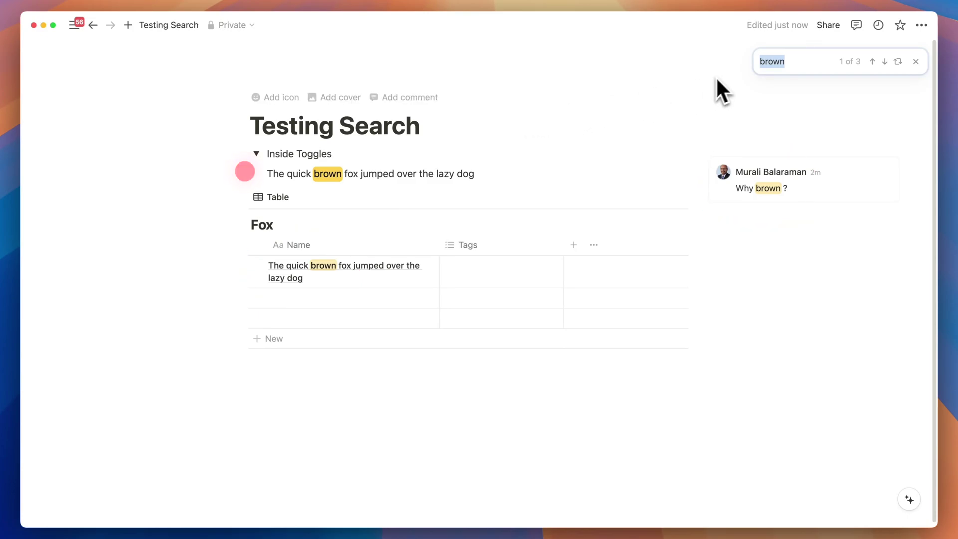
{"action": "left_click", "coordinate": [884, 61]}
{"action": "left_click", "coordinate": [885, 61]}
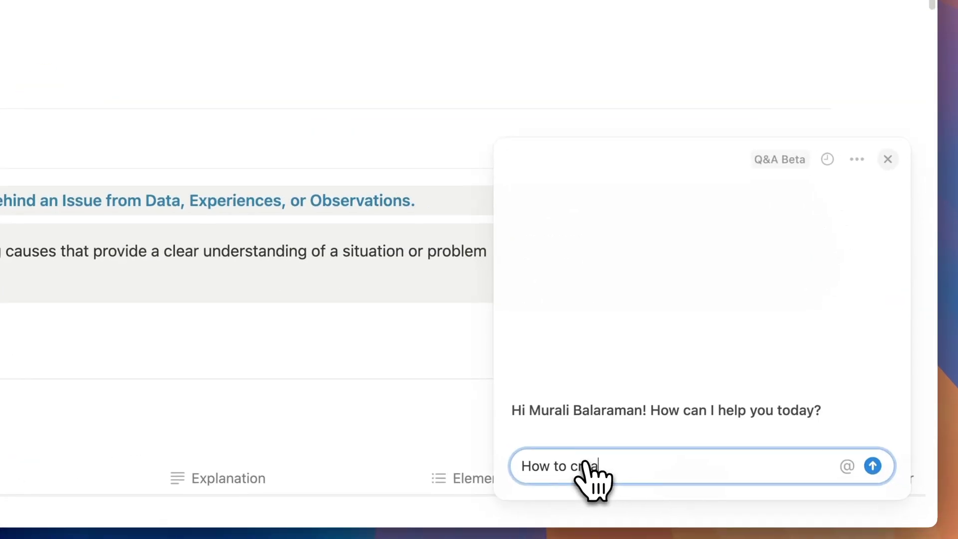
- Ask Notion AI 'How to create banger videos ?' and review its answer citing workspace pages
{"action": "type", "text": "te banger videos ?"}
{"action": "key", "text": "Return"}
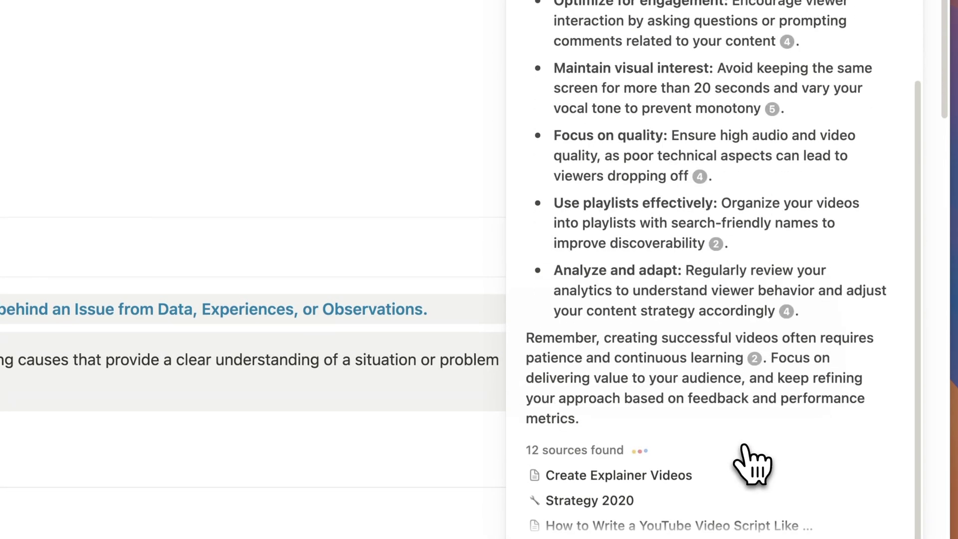
{"action": "scroll", "coordinate": [751, 464], "scroll_direction": "up", "scroll_amount": 5}
{"action": "mouse_move", "coordinate": [758, 128]}
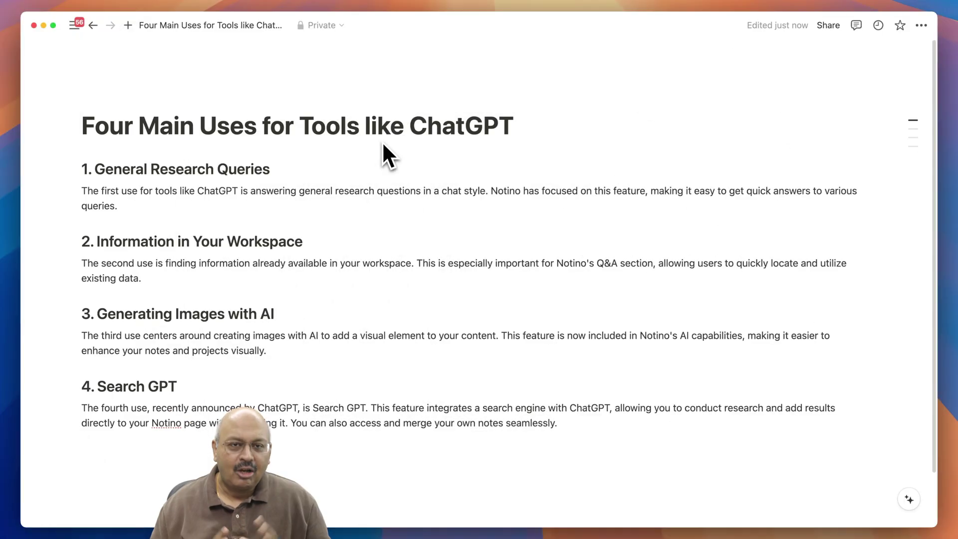
- Find 'Notino' on the page and replace all four occurrences with 'Notion'
{"action": "key", "text": "super+f"}
{"action": "type", "text": "N"}
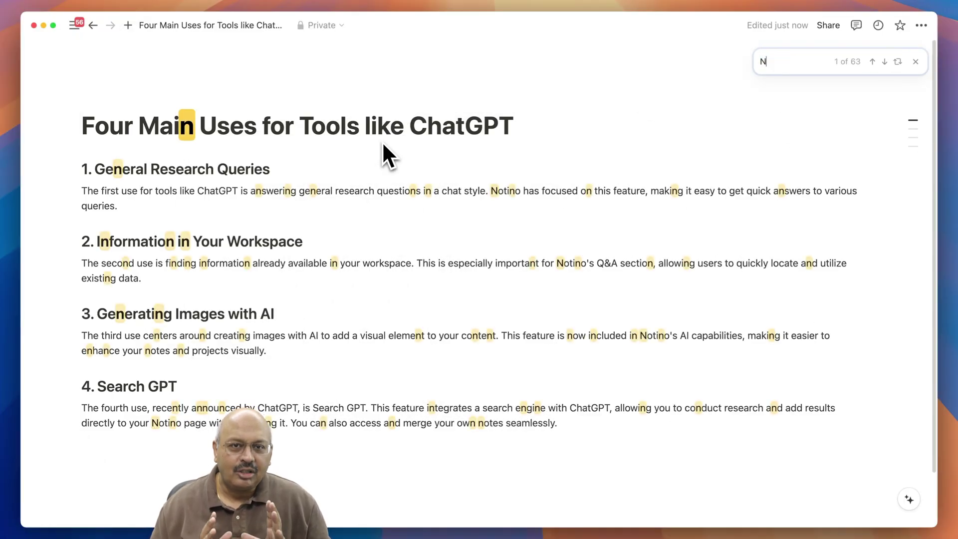
{"action": "type", "text": "otino"}
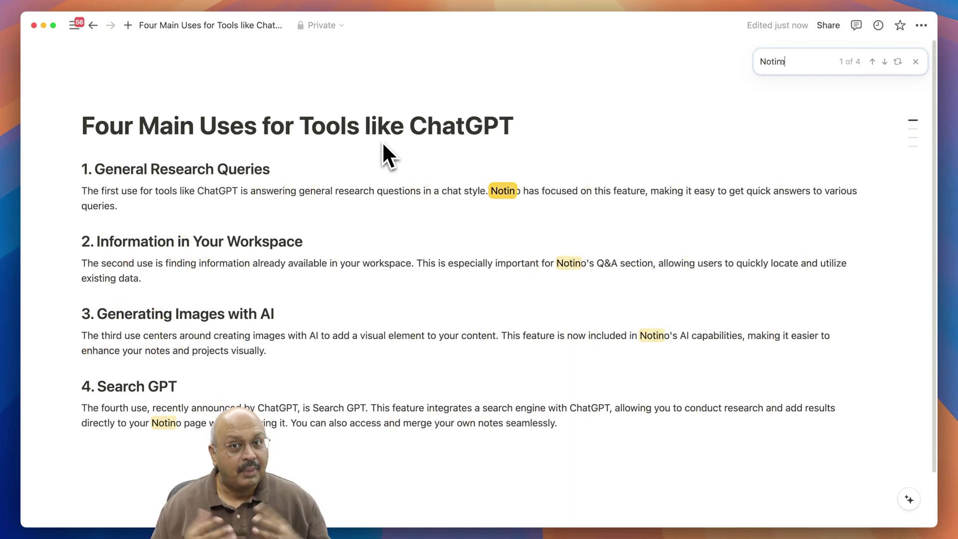
{"action": "left_click", "coordinate": [899, 62]}
{"action": "key", "text": "BackSpace"}
{"action": "key", "text": "BackSpace"}
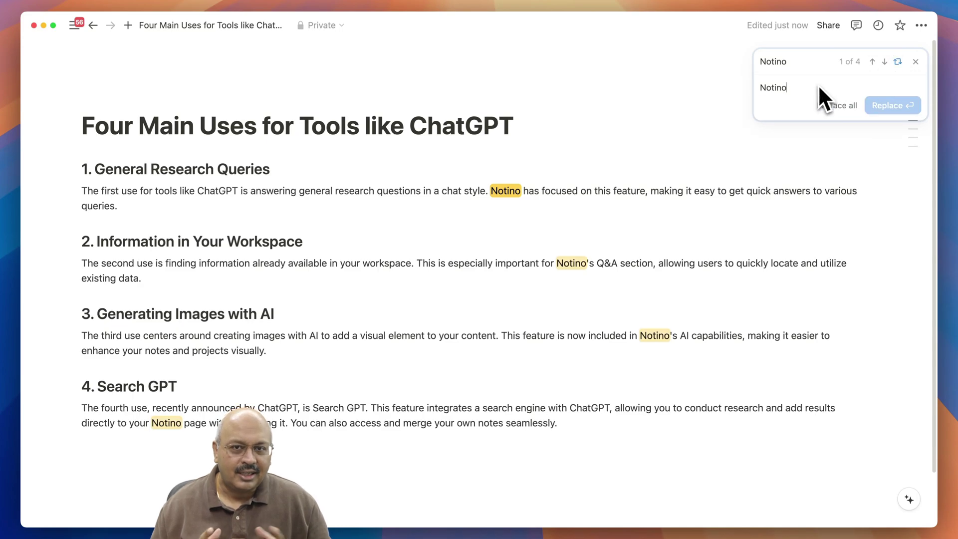
{"action": "left_click", "coordinate": [835, 106]}
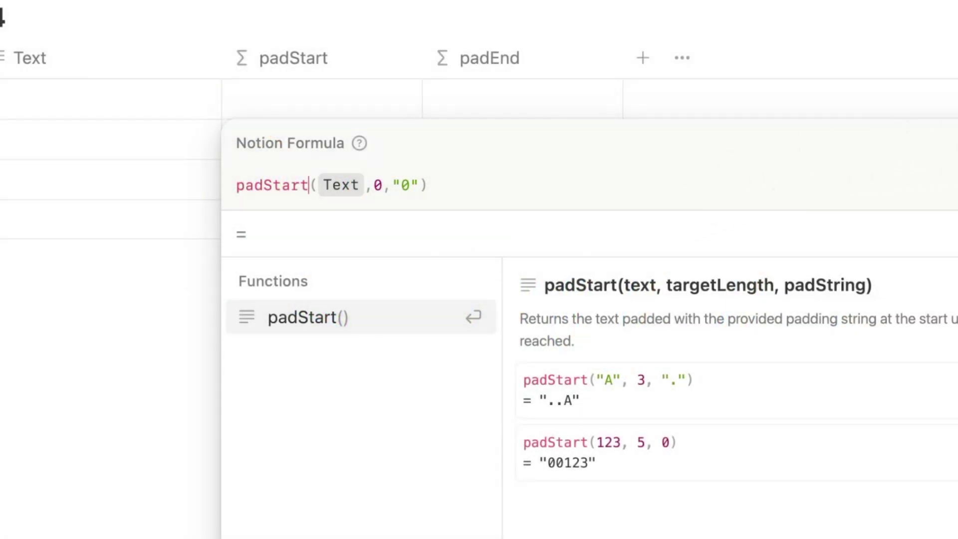
- Add the values 6 and 7 as new rows in the Text column
{"action": "key", "text": "Escape"}
{"action": "left_click", "coordinate": [492, 95]}
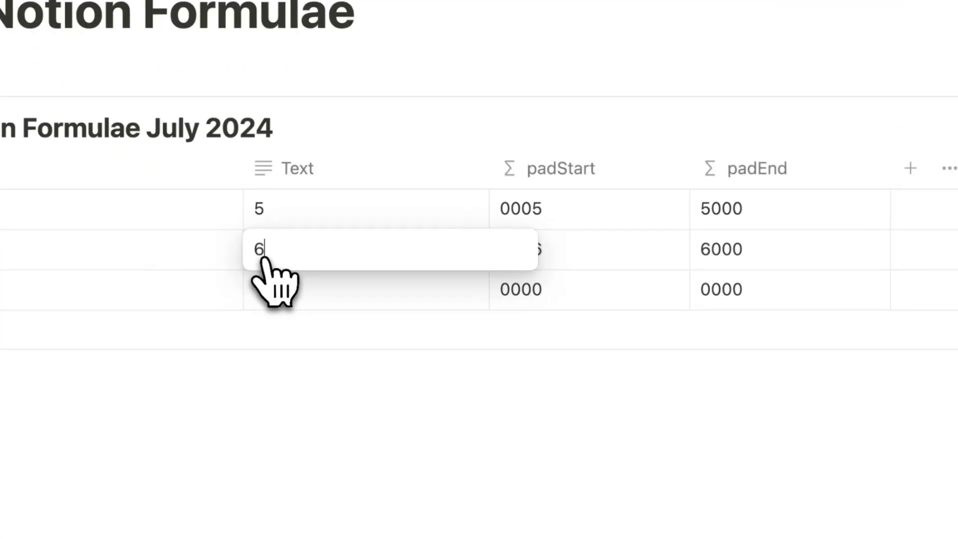
{"action": "key", "text": "Return"}
{"action": "type", "text": "7"}
{"action": "key", "text": "Return"}
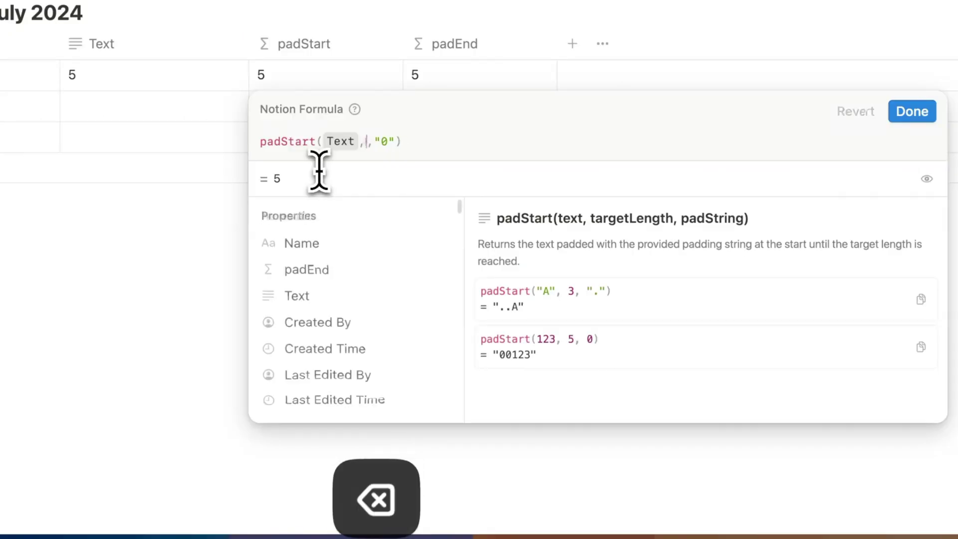
- Change padStart's target length from 3 to 4, giving results like 0007
{"action": "type", "text": "3,\"0\")"}
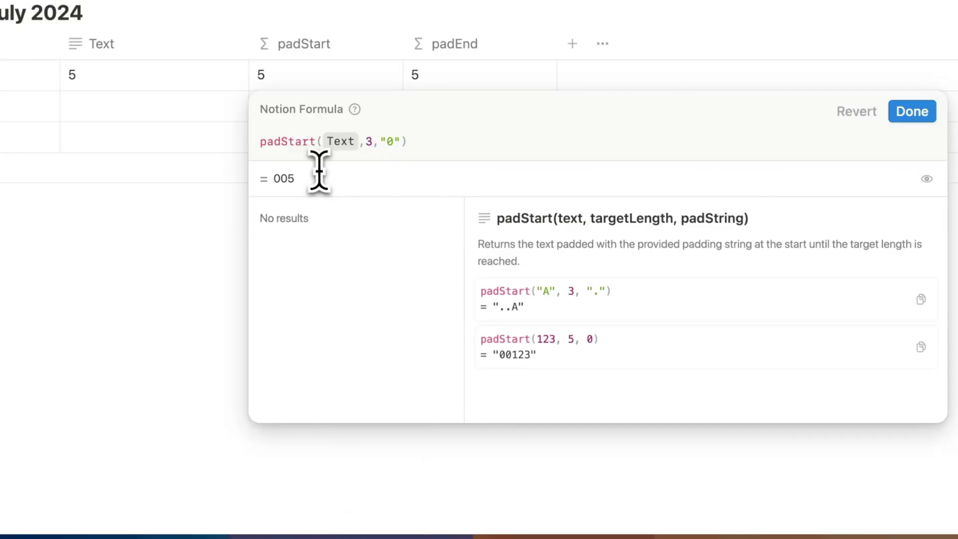
{"action": "key", "text": "BackSpace"}
{"action": "type", "text": "4"}
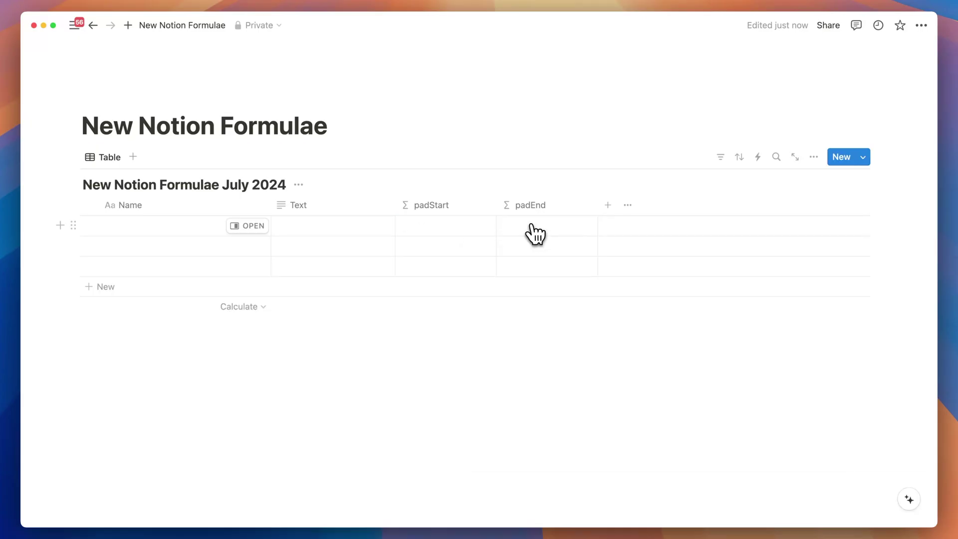
- Open the padEnd formula editor and display padStart's function documentation
{"action": "left_click", "coordinate": [531, 232]}
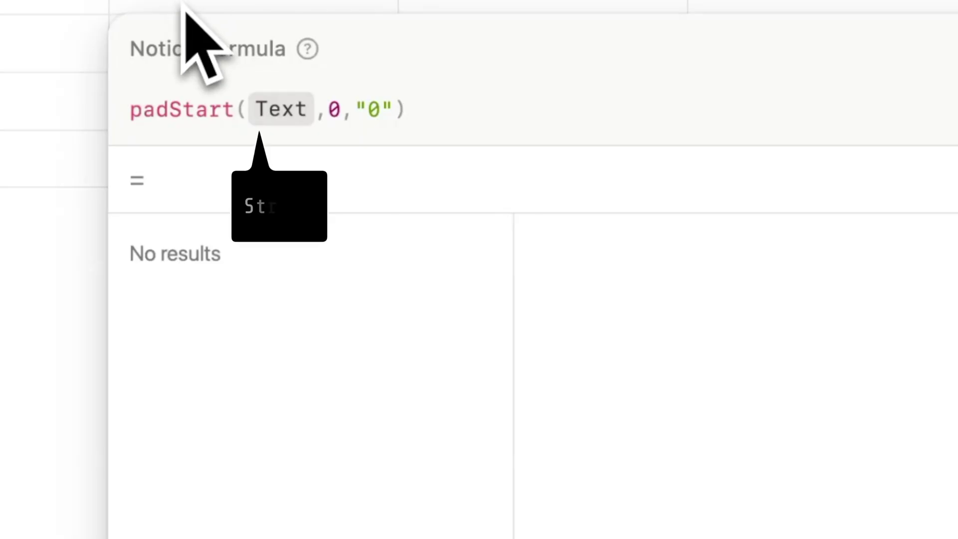
{"action": "left_click", "coordinate": [232, 115]}
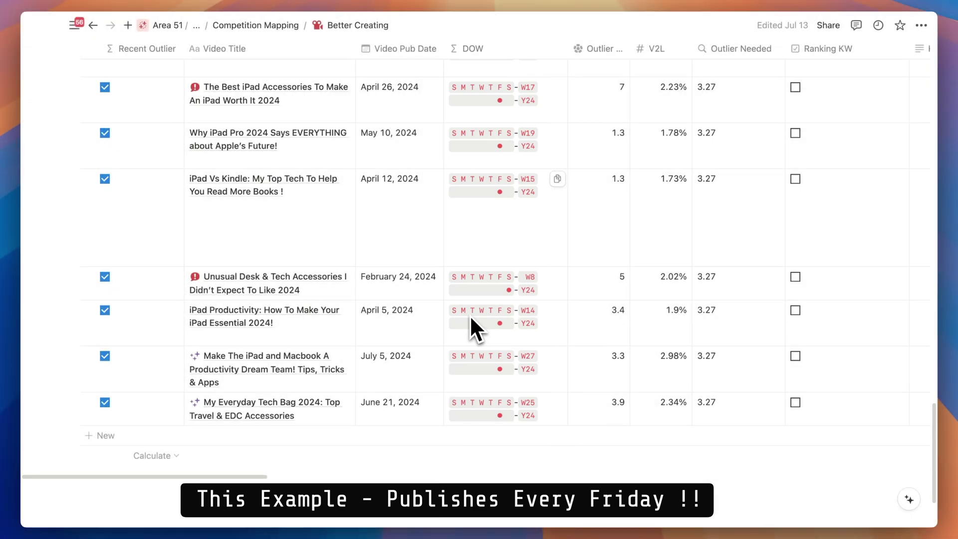
- Open the Day of the Week page with its Formula Example table
{"action": "scroll", "coordinate": [471, 322], "scroll_direction": "up", "scroll_amount": 4}
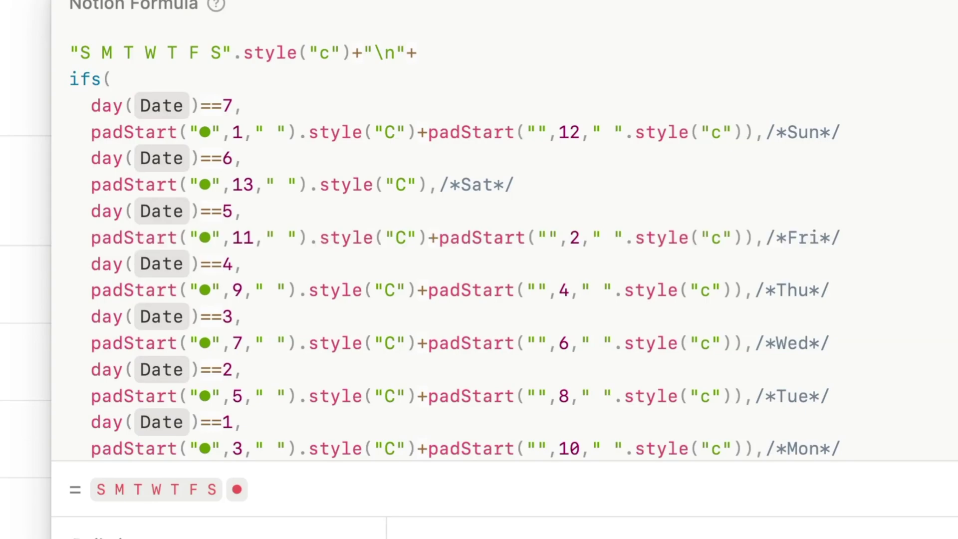
- Close the formula editor and switch to the Main Workspace - Home tab
{"action": "scroll", "coordinate": [455, 241], "scroll_direction": "down", "scroll_amount": 3}
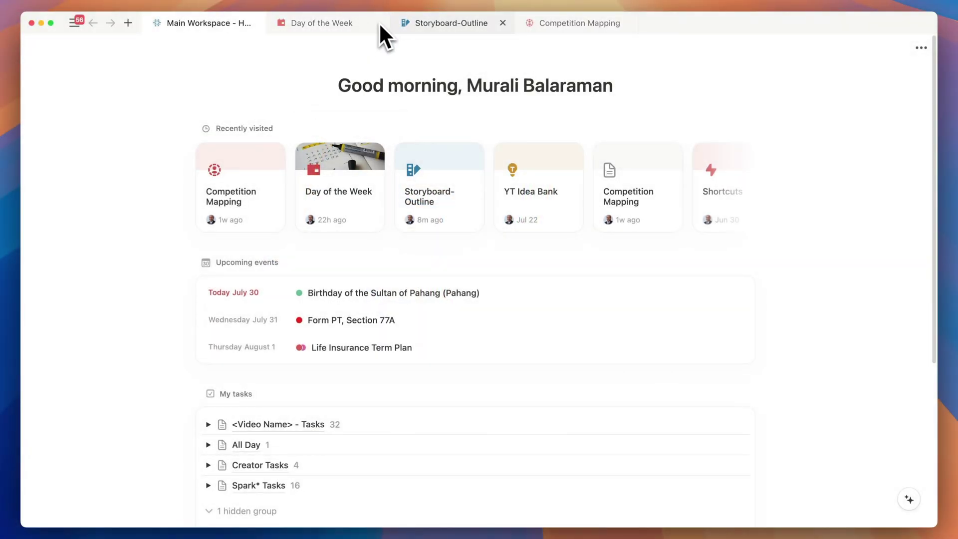
{"action": "mouse_move", "coordinate": [427, 26]}
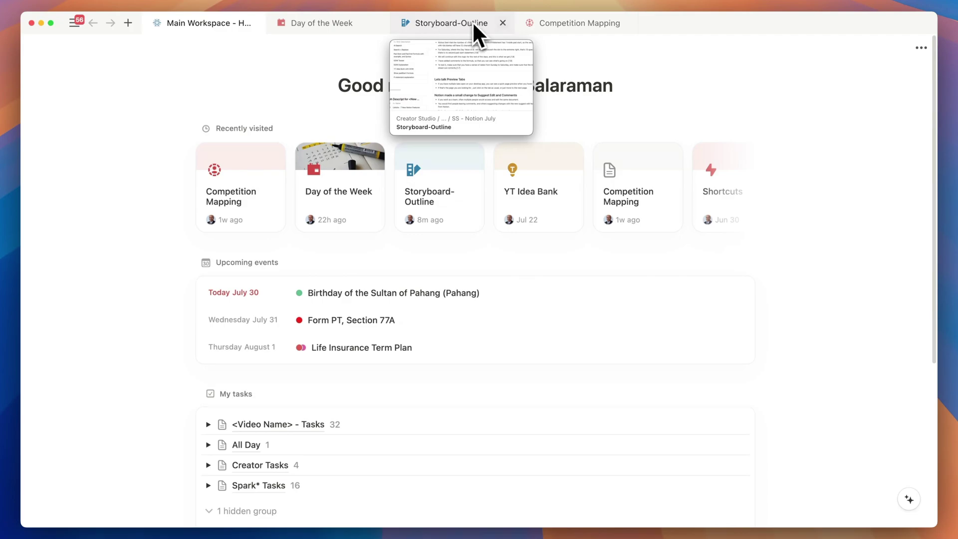
{"action": "mouse_move", "coordinate": [545, 28]}
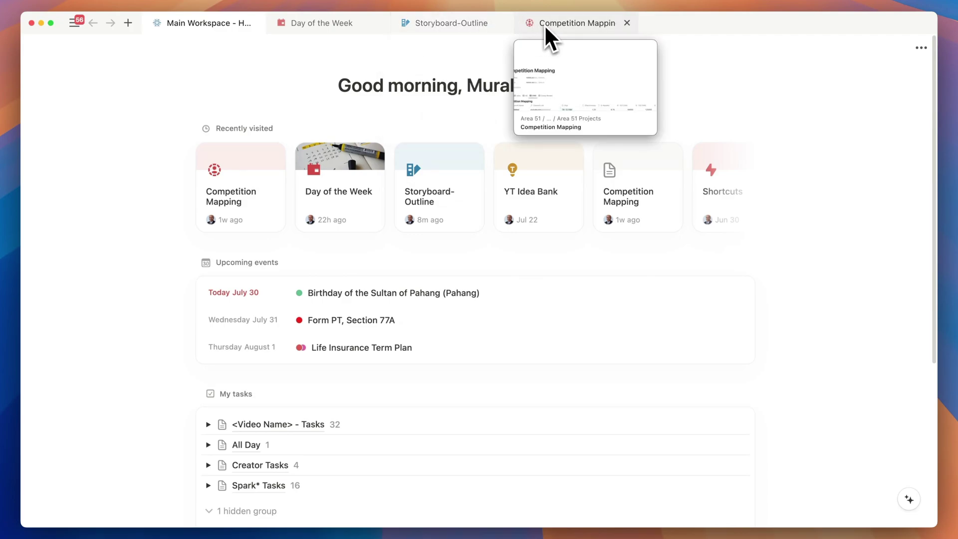
{"action": "left_click", "coordinate": [342, 26]}
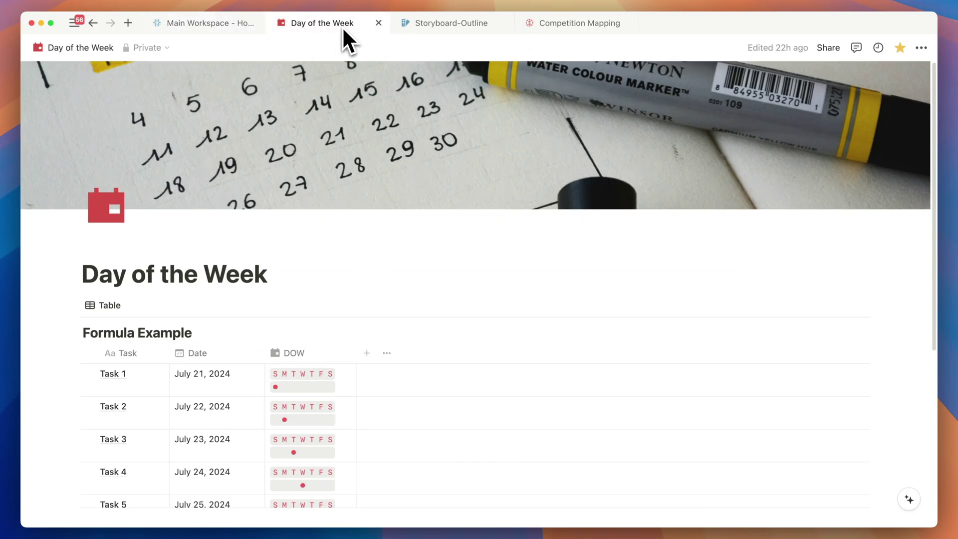
{"action": "mouse_move", "coordinate": [209, 30]}
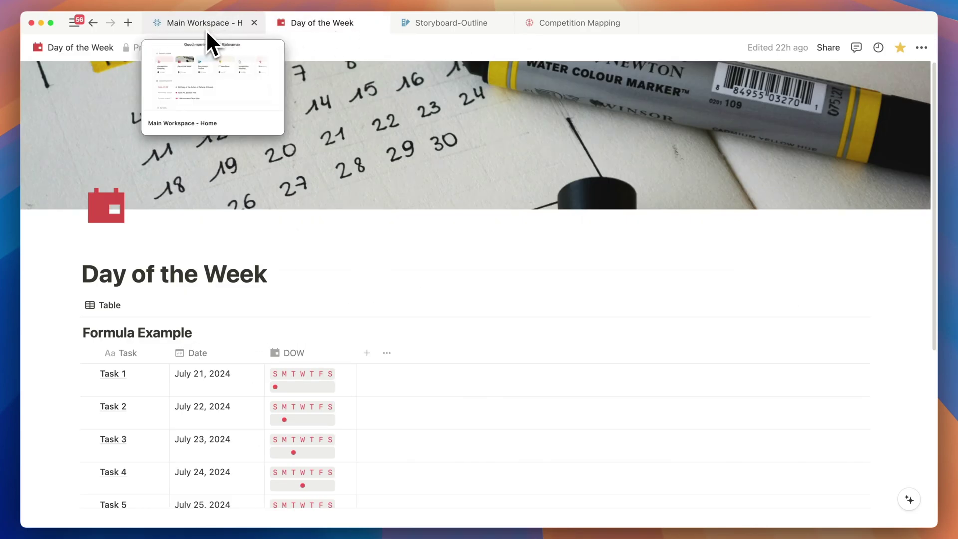
{"action": "left_click", "coordinate": [207, 31]}
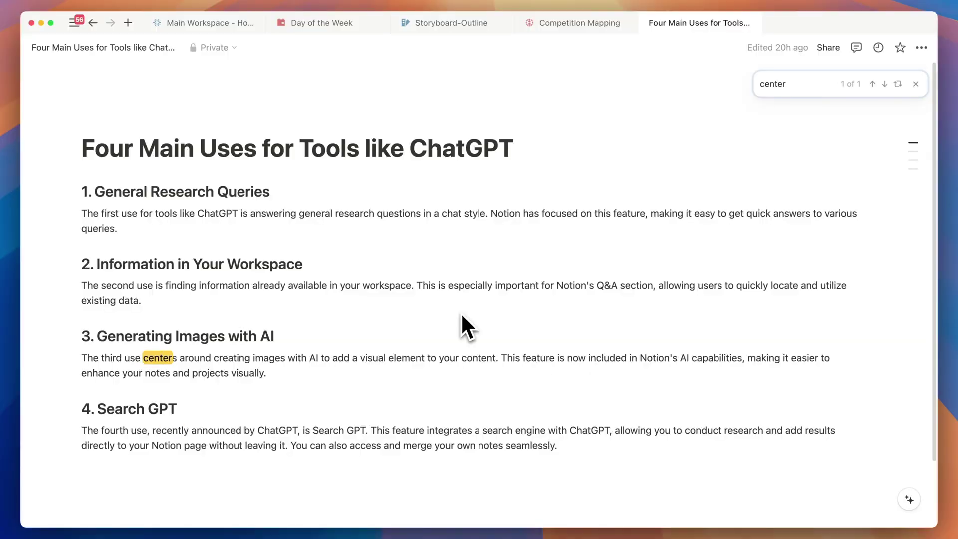
- Comment 'Do you want american or english spelling ?' on the word 'centers'
{"action": "left_click", "coordinate": [145, 360]}
{"action": "double_click", "coordinate": [150, 358]}
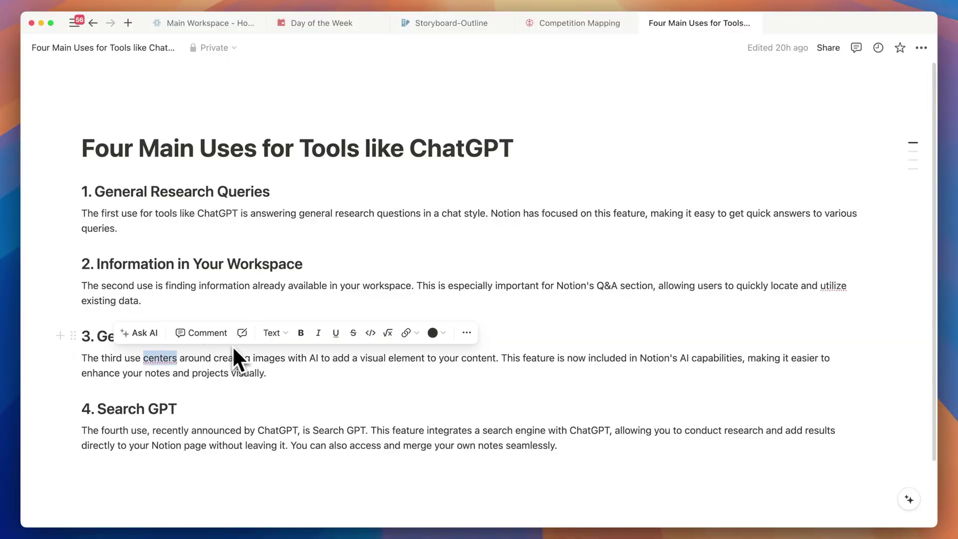
{"action": "left_click", "coordinate": [205, 333]}
{"action": "type", "text": "Do you want a"}
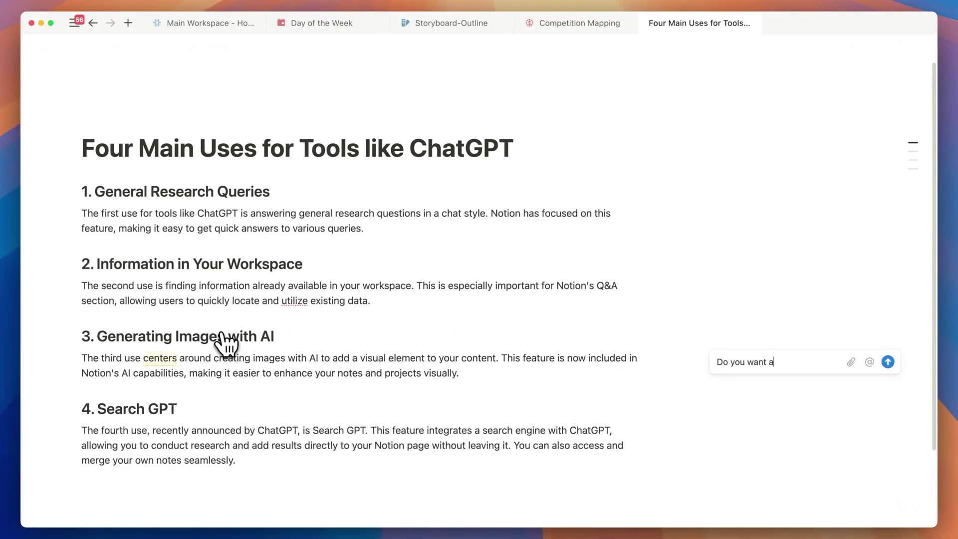
{"action": "type", "text": "merican or english spelling ?"}
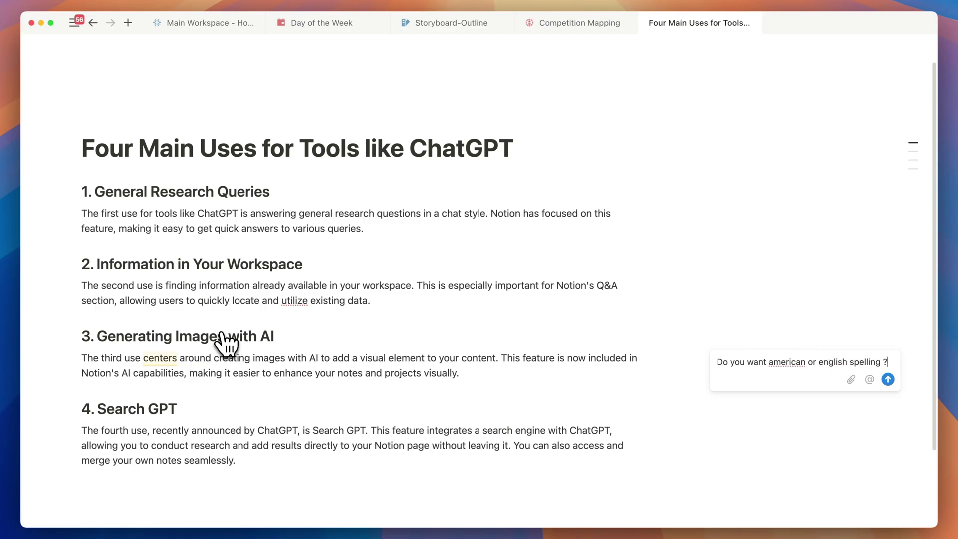
{"action": "left_click", "coordinate": [887, 379]}
- Suggest changing 'centers' to 'centres', resolve the spelling question and accept the suggestion
{"action": "double_click", "coordinate": [158, 358]}
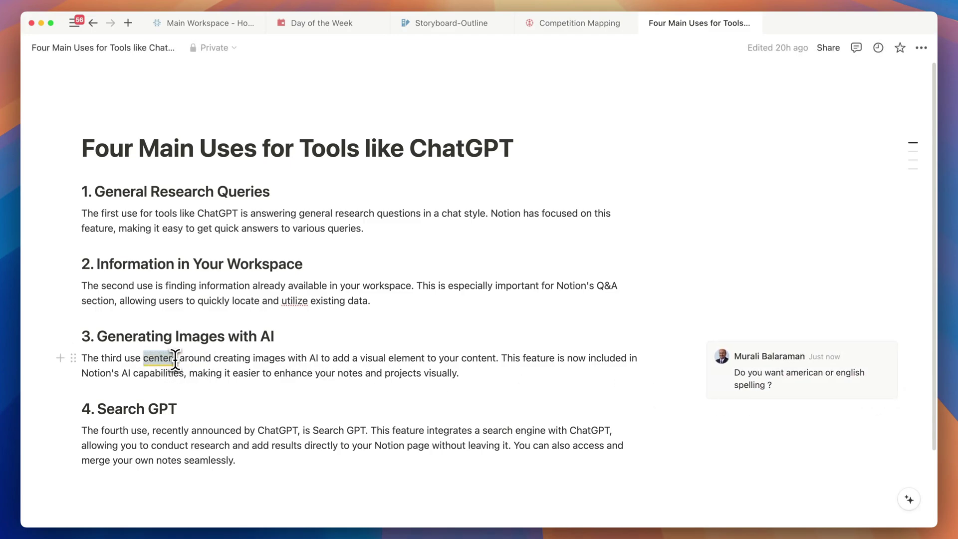
{"action": "left_click", "coordinate": [242, 332]}
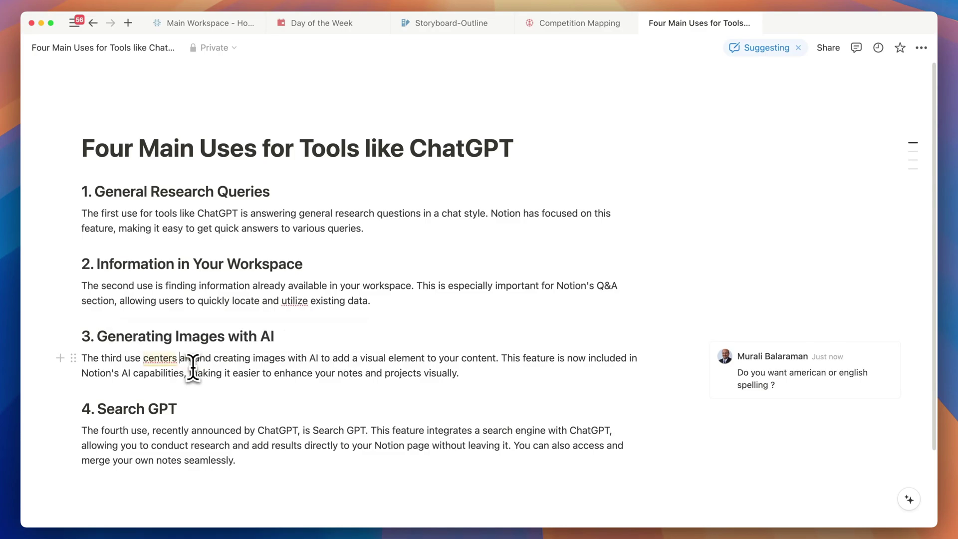
{"action": "type", "text": "centers"}
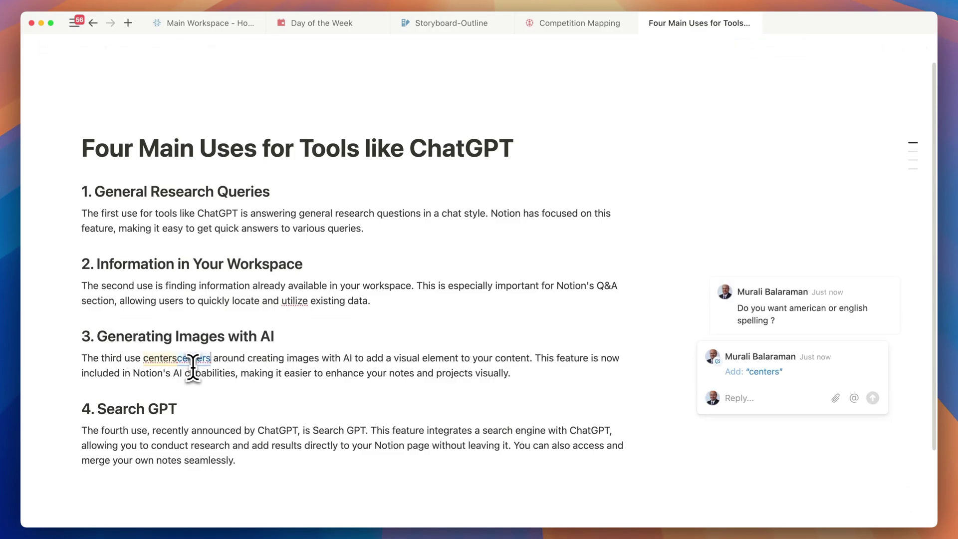
{"action": "left_click", "coordinate": [158, 358]}
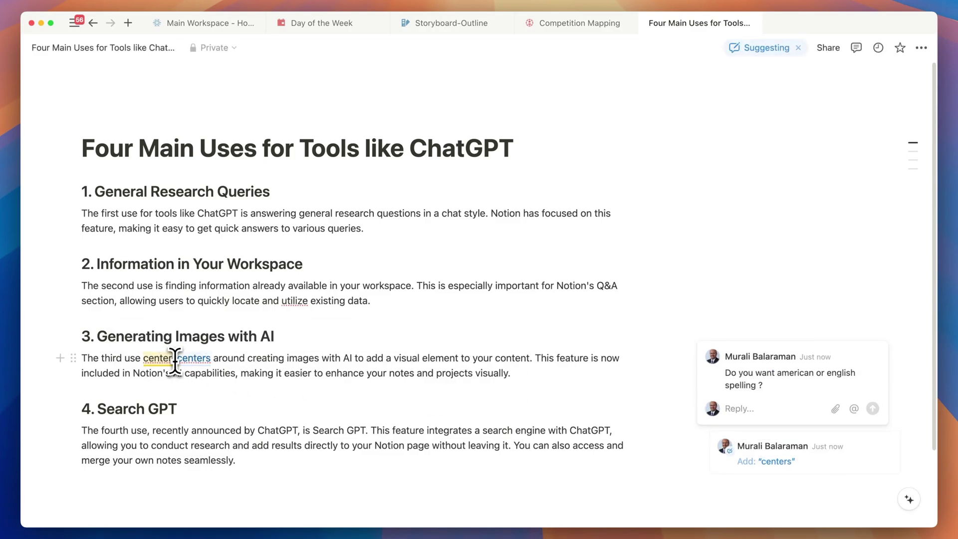
{"action": "left_click_drag", "start_coordinate": [143, 358], "coordinate": [171, 359]}
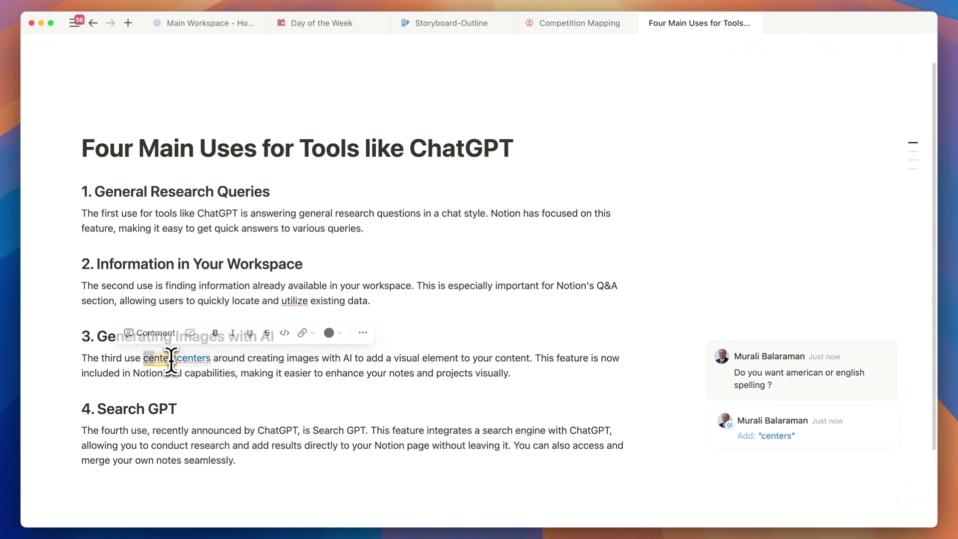
{"action": "key", "text": "BackSpace"}
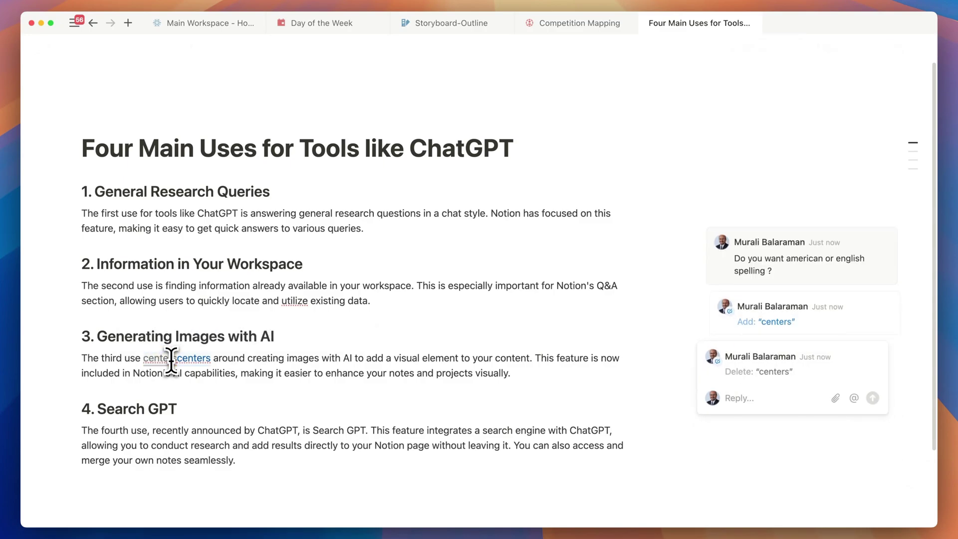
{"action": "key", "text": "BackSpace"}
{"action": "key", "text": "BackSpace"}
{"action": "type", "text": "re"}
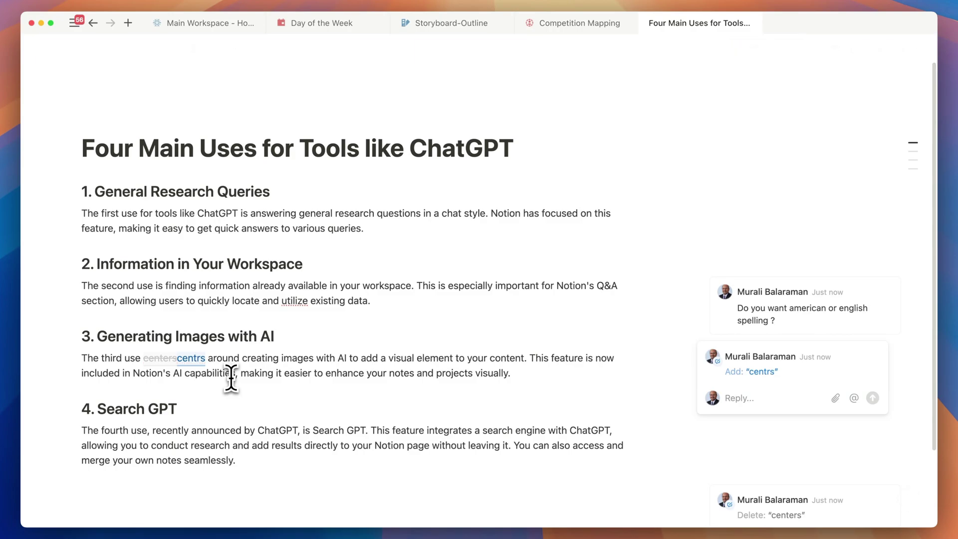
{"action": "left_click", "coordinate": [867, 294]}
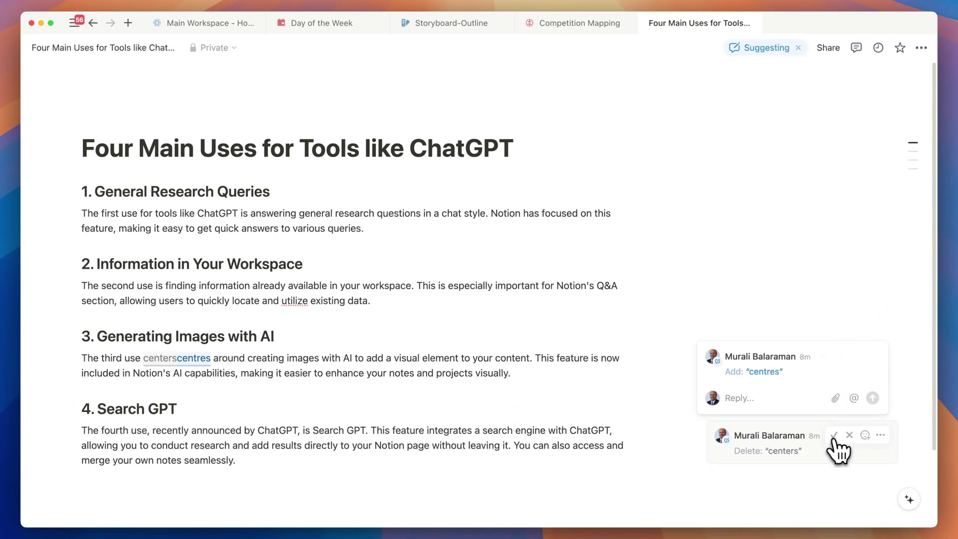
{"action": "left_click", "coordinate": [834, 436]}
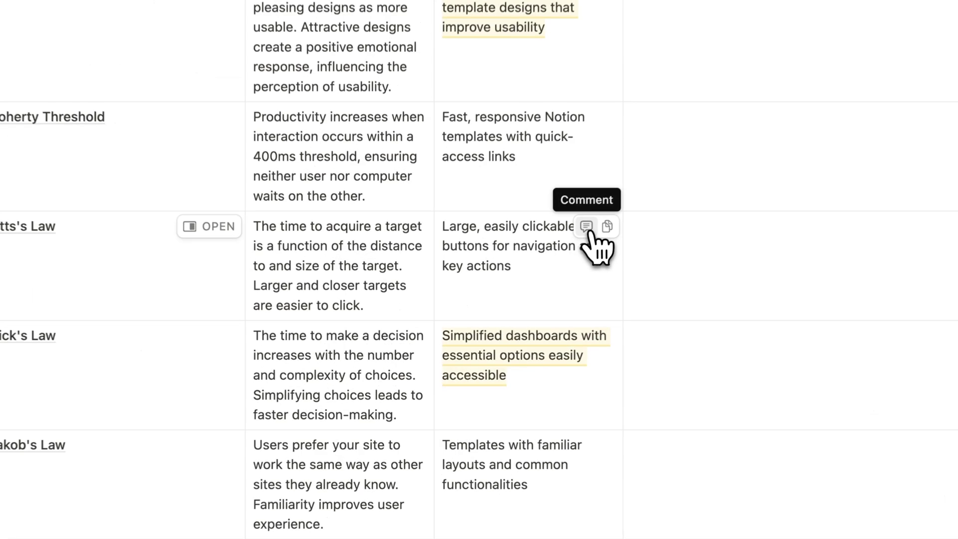
- Comment 'Keep related items closer to each other' on a Notion Aesthetics cell
{"action": "left_click", "coordinate": [587, 227]}
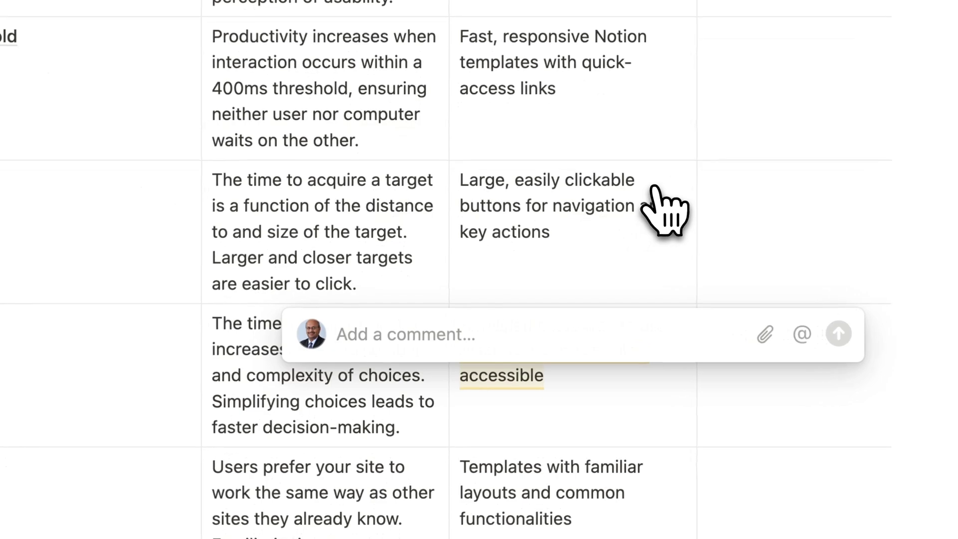
{"action": "type", "text": "Keep related ite"}
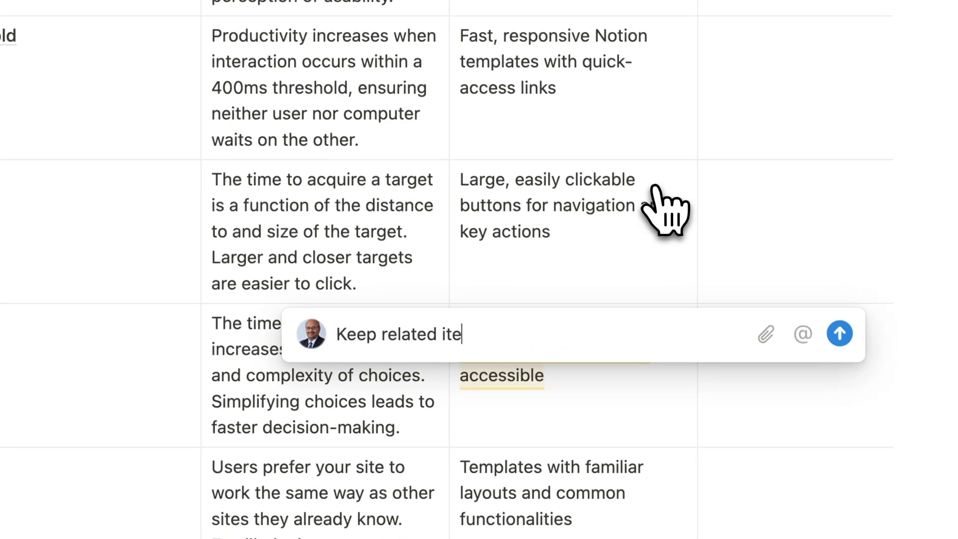
{"action": "type", "text": "ms closer to each other"}
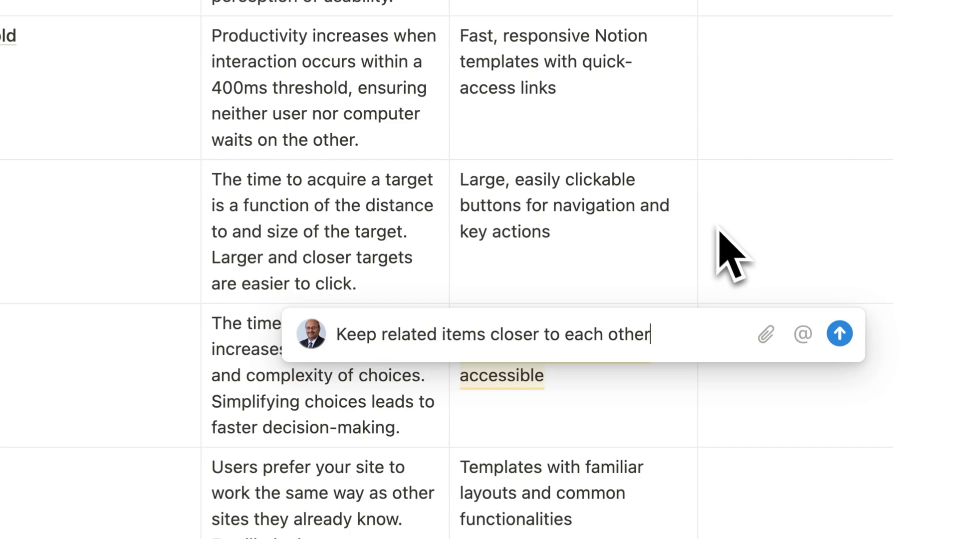
{"action": "left_click", "coordinate": [839, 333]}
- Open the comment threads on other Notion Aesthetics cells, including Simplified dashboards
{"action": "left_click", "coordinate": [635, 185]}
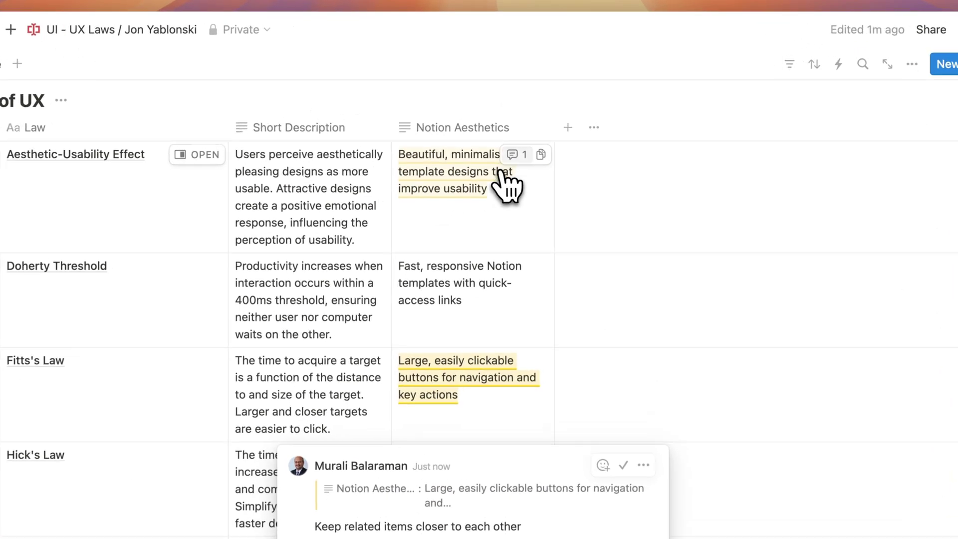
{"action": "left_click", "coordinate": [514, 154]}
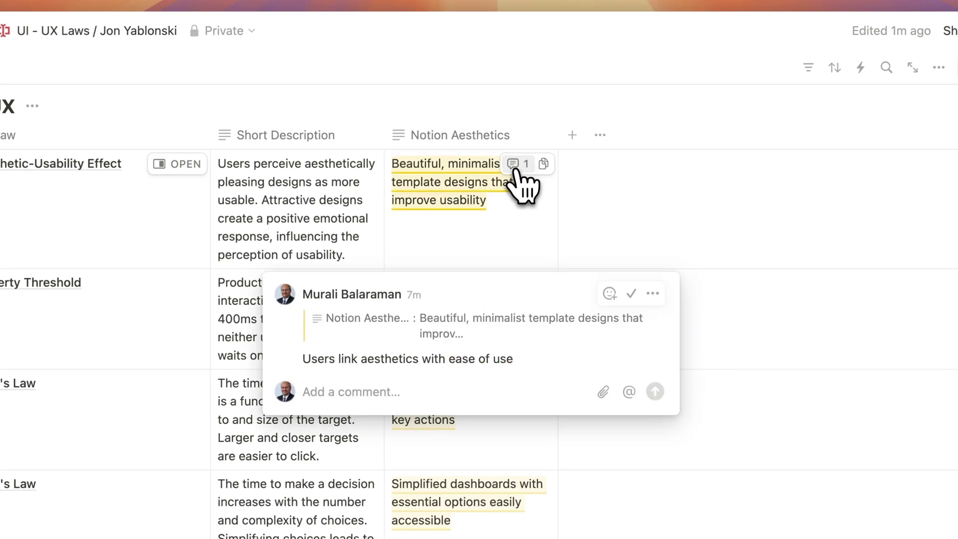
{"action": "key", "text": "Escape"}
{"action": "left_click", "coordinate": [514, 362]}
{"action": "key", "text": "Escape"}
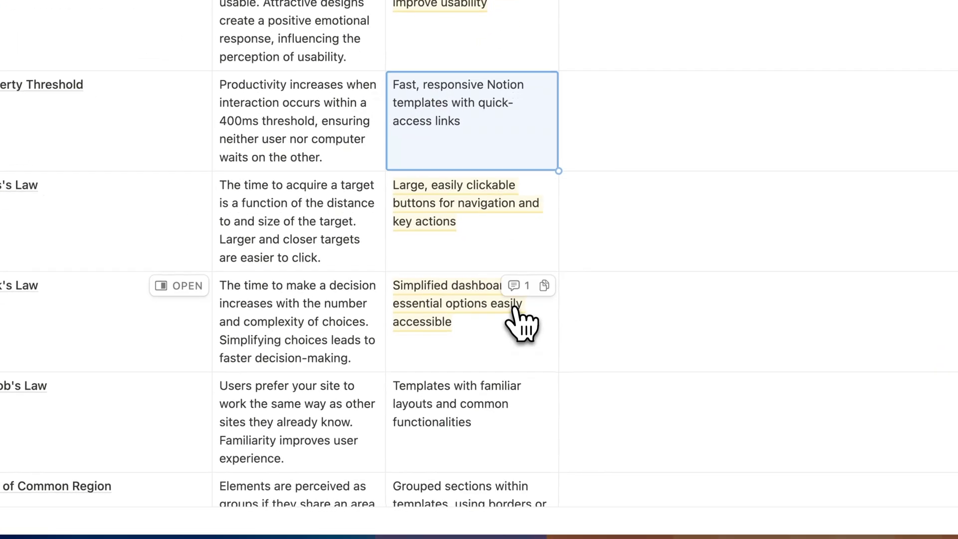
{"action": "left_click", "coordinate": [514, 286]}
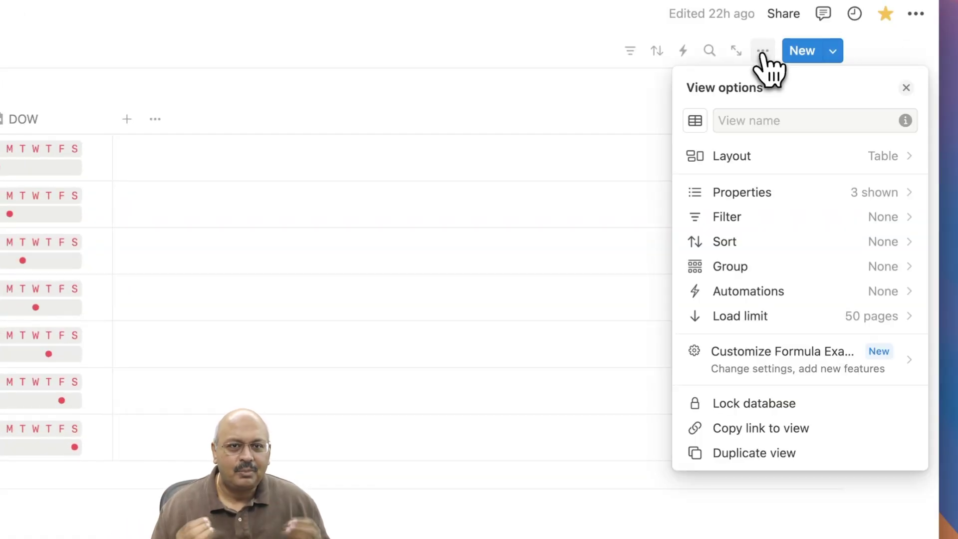
- Open the database's Customize panel suggesting Sub-items, Dependencies, Tasks and AI summary
{"action": "left_click", "coordinate": [767, 351]}
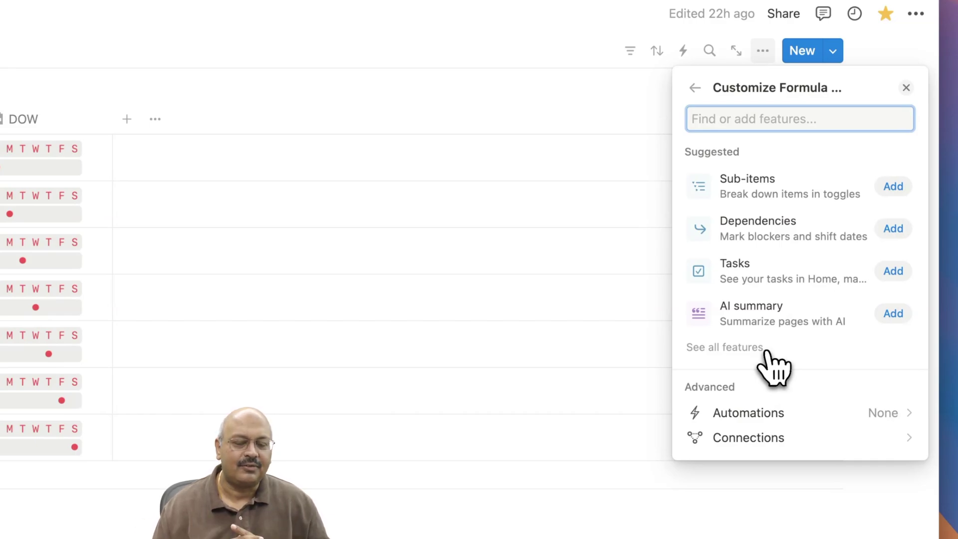
{"action": "mouse_move", "coordinate": [763, 198]}
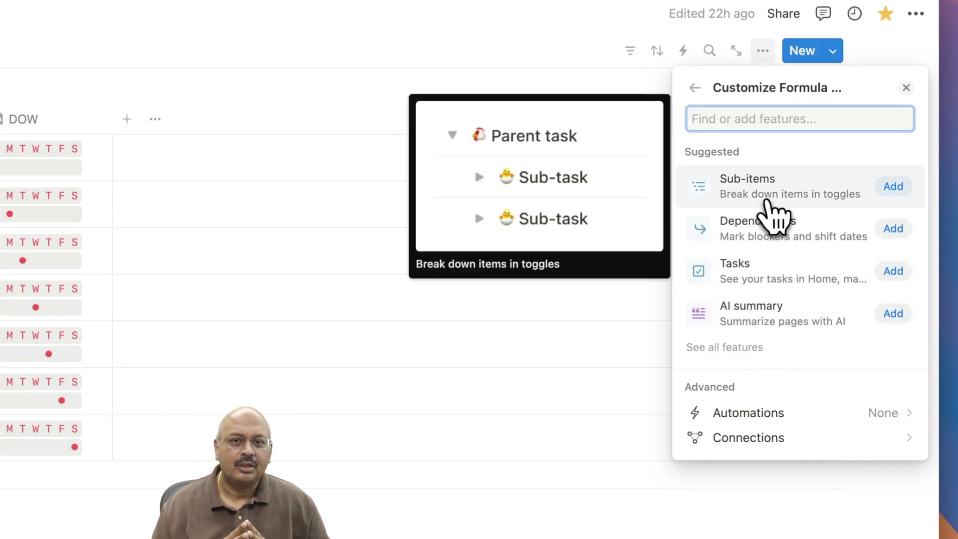
{"action": "mouse_move", "coordinate": [783, 239]}
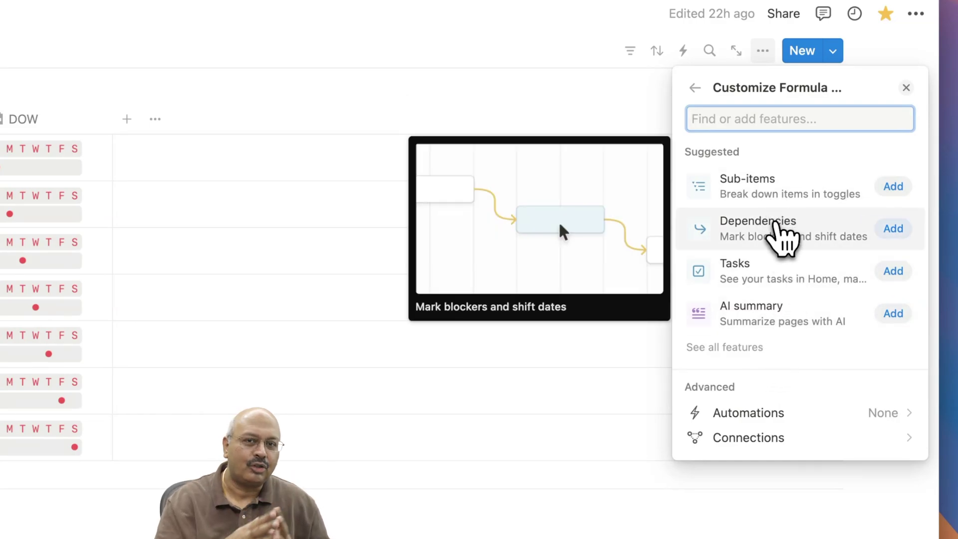
{"action": "mouse_move", "coordinate": [779, 263]}
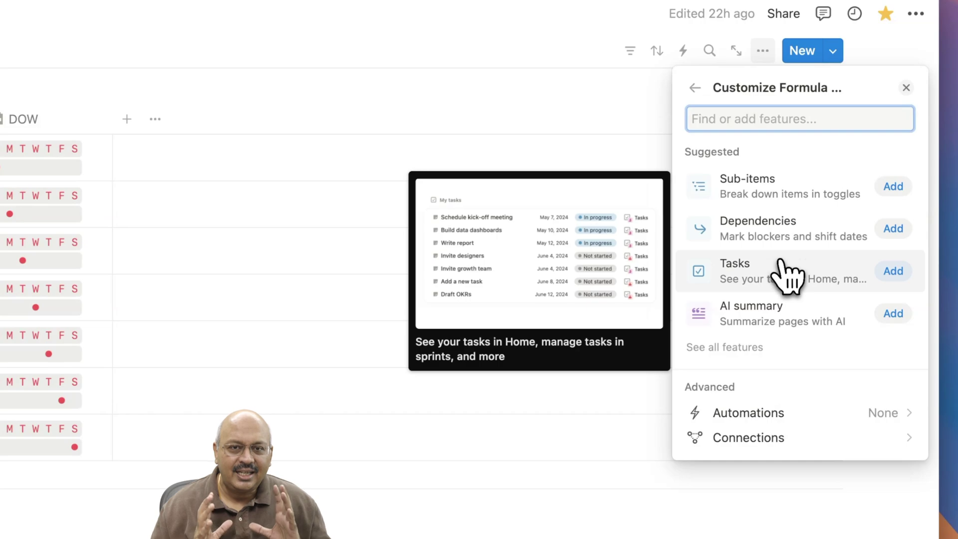
{"action": "mouse_move", "coordinate": [781, 307]}
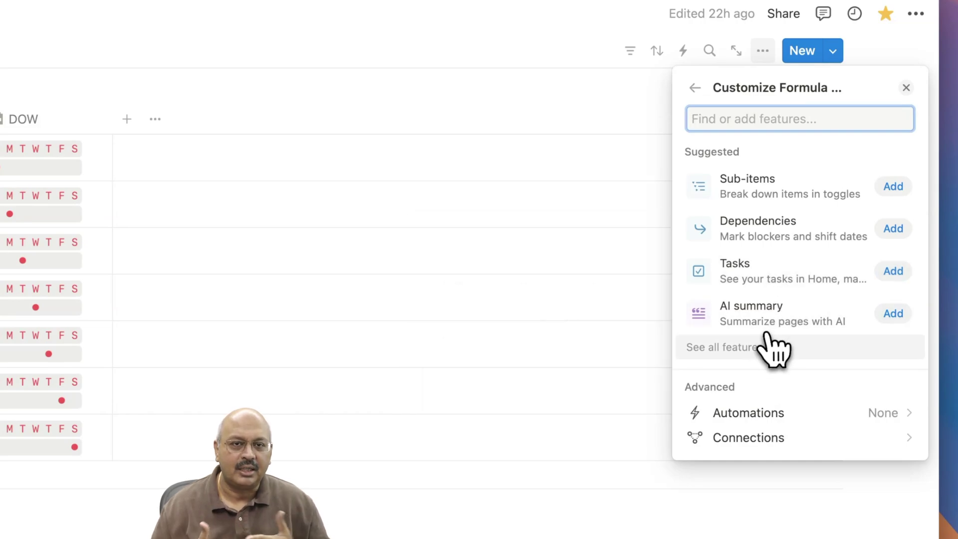
{"action": "left_click", "coordinate": [744, 348]}
{"action": "mouse_move", "coordinate": [752, 363]}
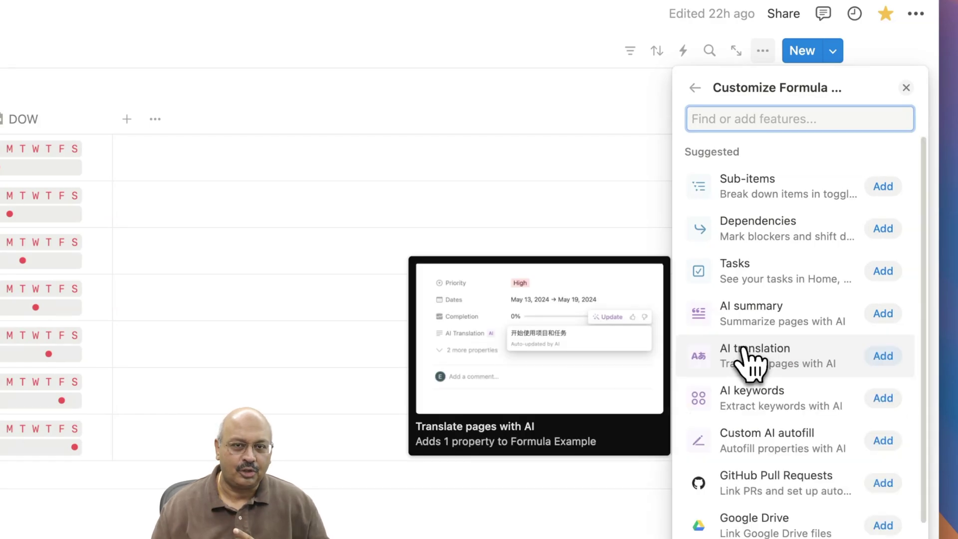
{"action": "mouse_move", "coordinate": [776, 401]}
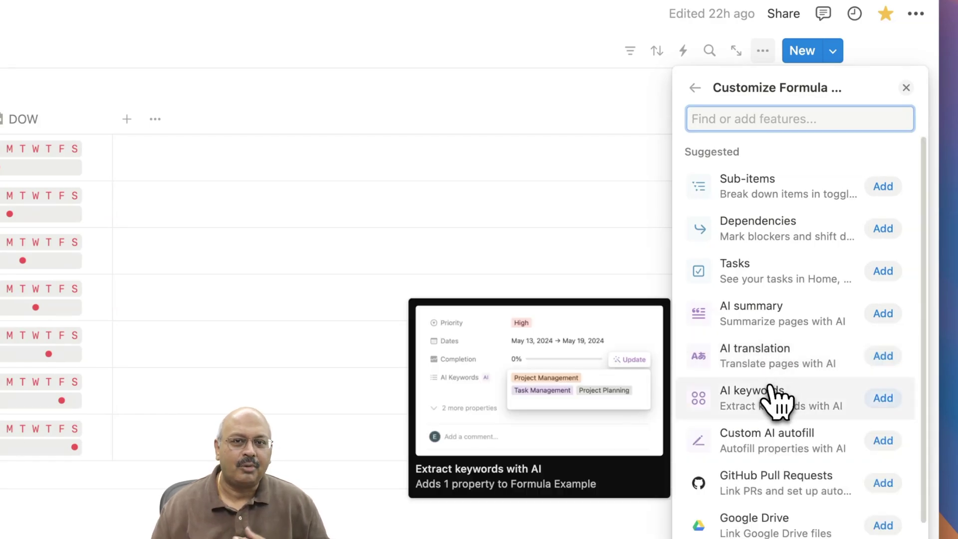
{"action": "mouse_move", "coordinate": [783, 443]}
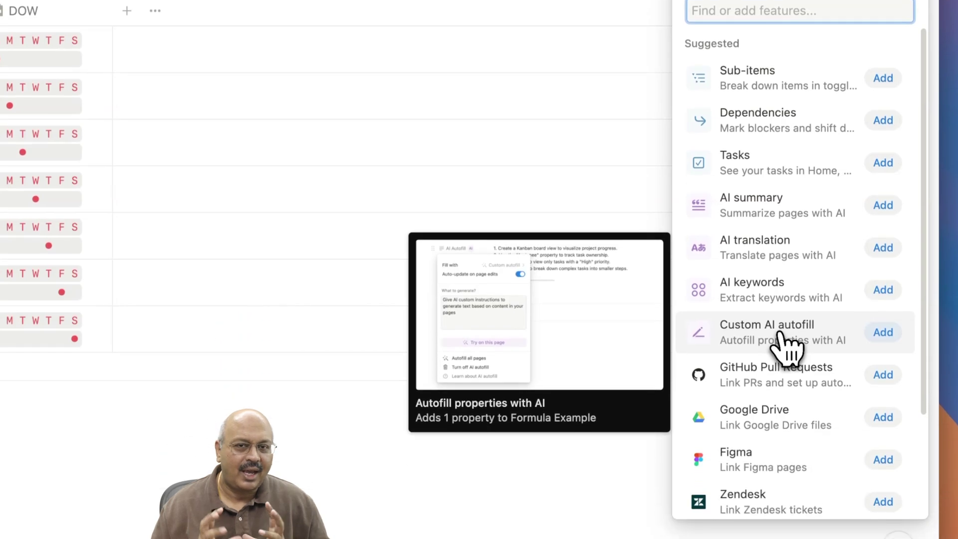
{"action": "mouse_move", "coordinate": [800, 489]}
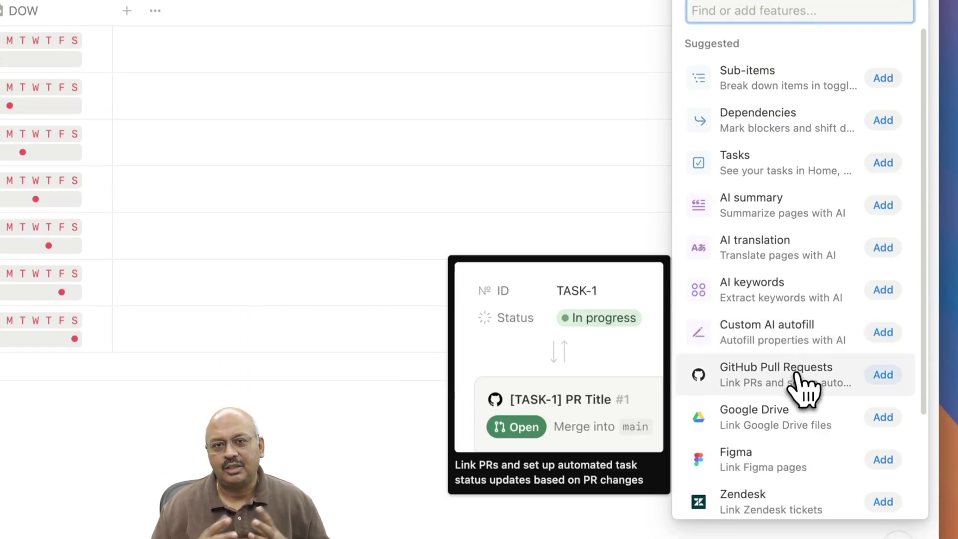
{"action": "mouse_move", "coordinate": [797, 422]}
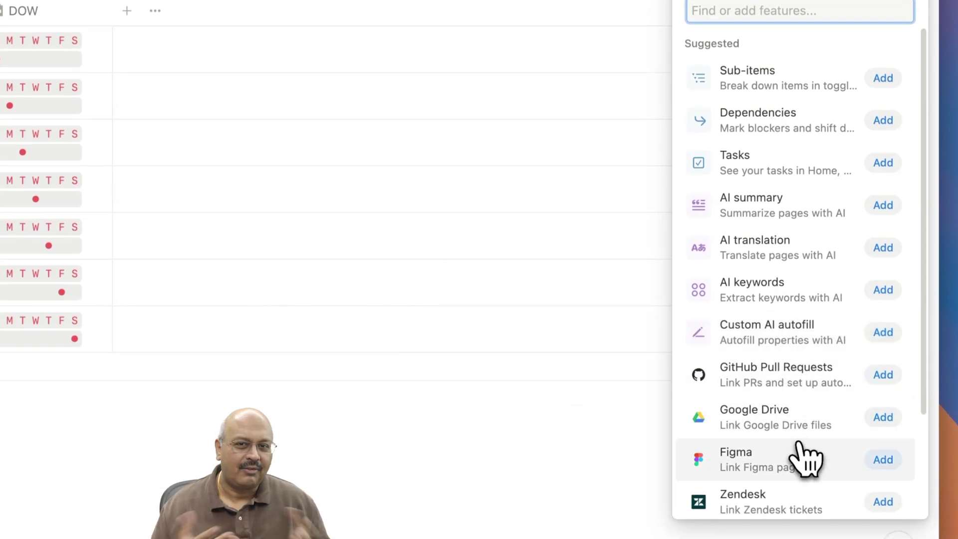
{"action": "mouse_move", "coordinate": [798, 456]}
{"action": "scroll", "coordinate": [798, 454], "scroll_direction": "down", "scroll_amount": 3}
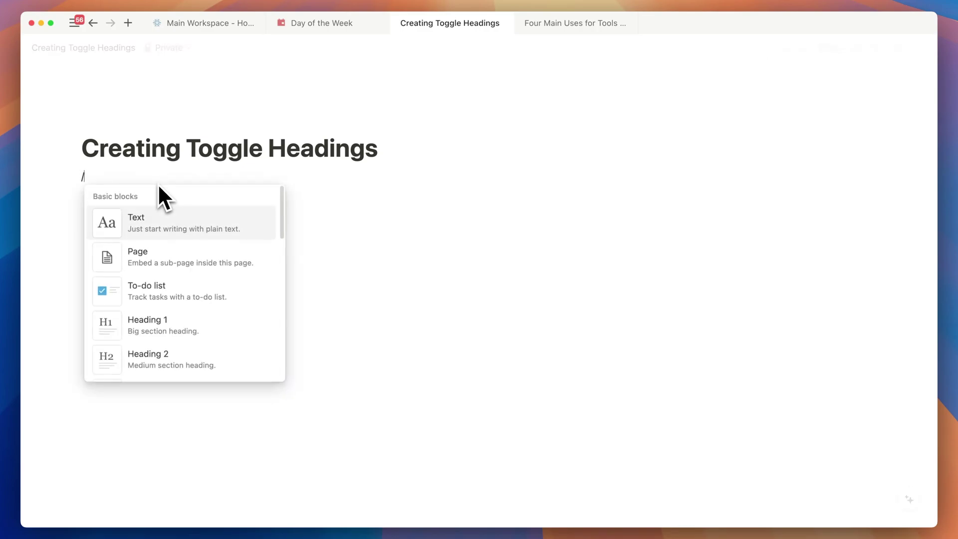
- Scroll the block menu down to the Toggle heading 2 block
{"action": "scroll", "coordinate": [181, 249], "scroll_direction": "down", "scroll_amount": 5}
{"action": "scroll", "coordinate": [181, 249], "scroll_direction": "down", "scroll_amount": 15}
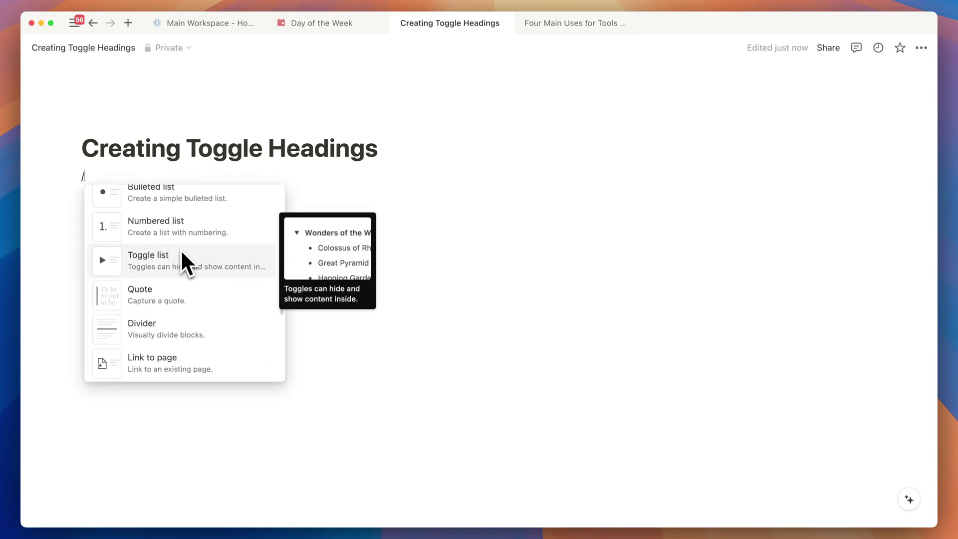
{"action": "scroll", "coordinate": [181, 252], "scroll_direction": "down", "scroll_amount": 10}
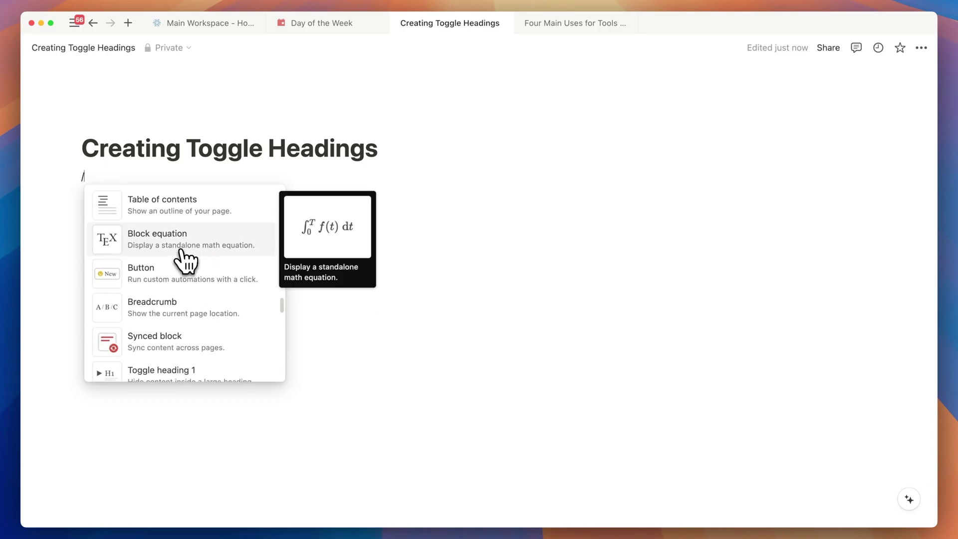
{"action": "scroll", "coordinate": [181, 252], "scroll_direction": "down", "scroll_amount": 2}
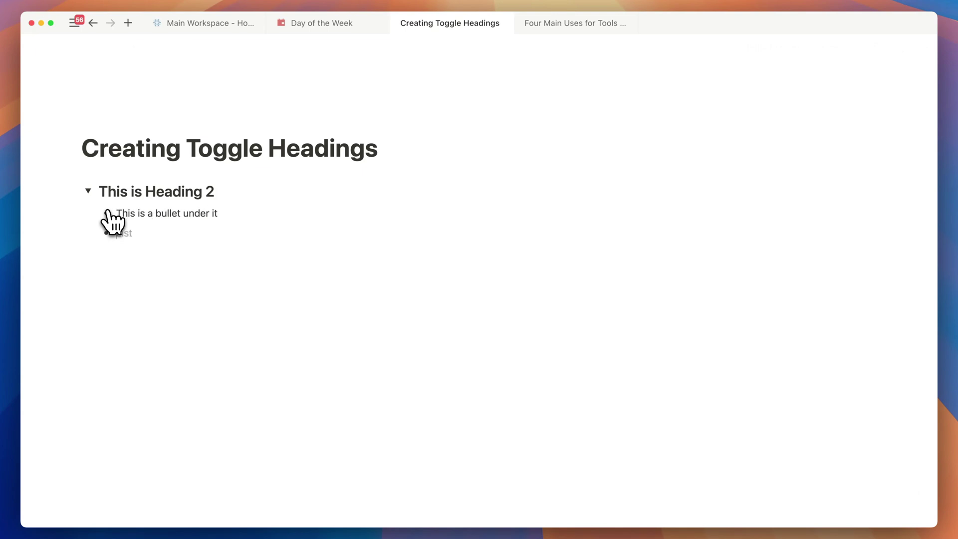
- Add an 'And a Todo list' to-do and an 'And Plain Text' line under the toggle heading
{"action": "key", "text": "Return"}
{"action": "type", "text": "[]"}
{"action": "type", "text": "And a Todo list"}
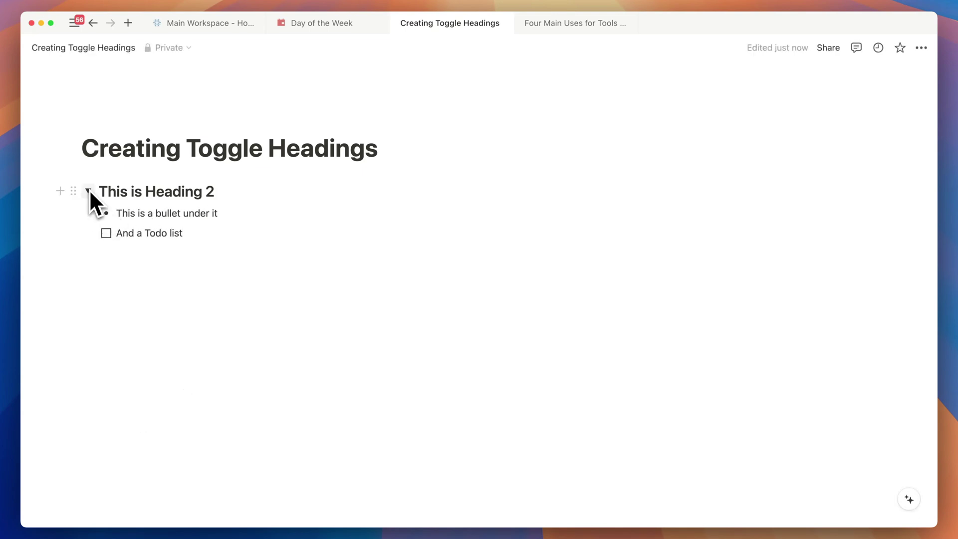
{"action": "key", "text": "Return"}
{"action": "key", "text": "Return"}
{"action": "type", "text": "And Plain Text"}
- Start a new 'An' line and use /turn to look for Toggle heading 3
{"action": "key", "text": "Return"}
{"action": "type", "text": "An"}
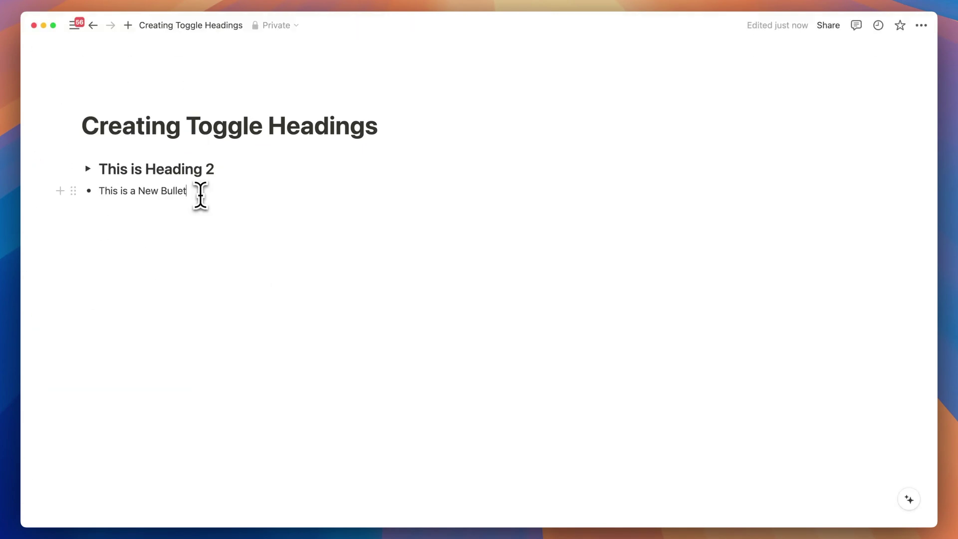
{"action": "type", "text": "/turn"}
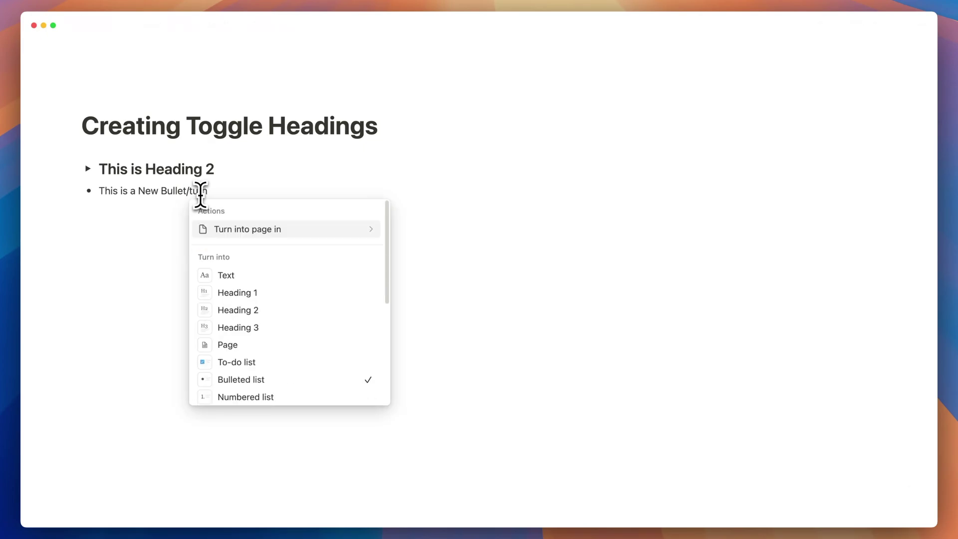
{"action": "scroll", "coordinate": [235, 259], "scroll_direction": "down", "scroll_amount": 5}
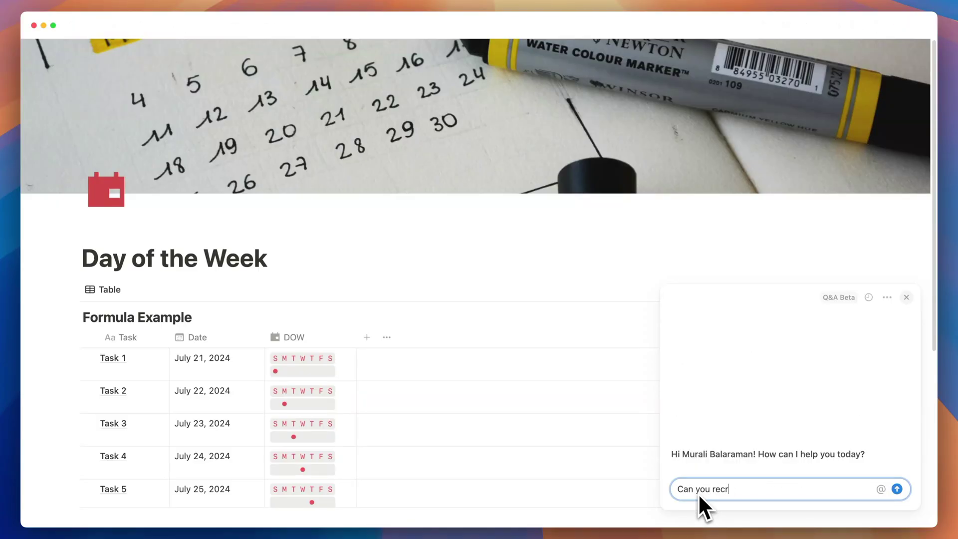
- Ask the AI to recreate David Allen's GTD Flowchart, then send a question about engaging videos
{"action": "type", "text": "D Flowchart ?"}
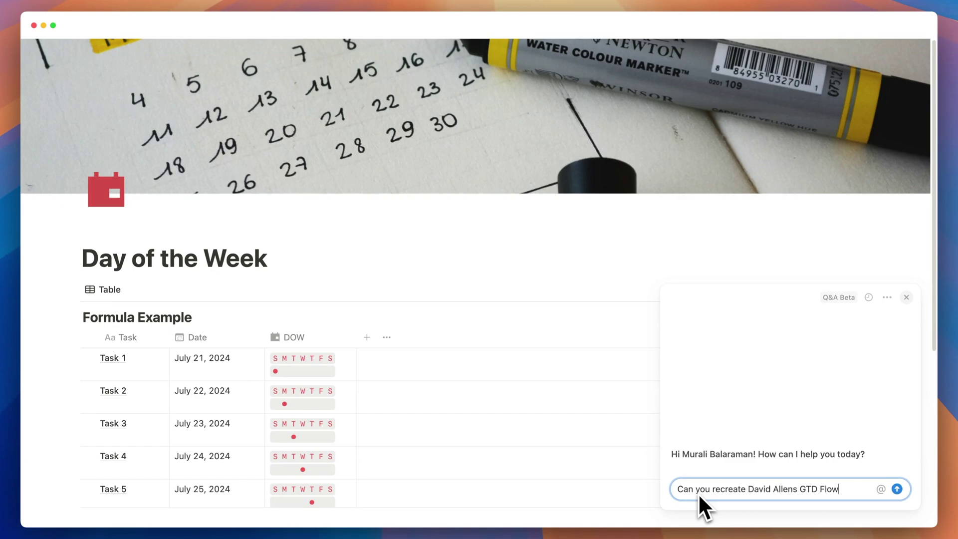
{"action": "left_click", "coordinate": [901, 492]}
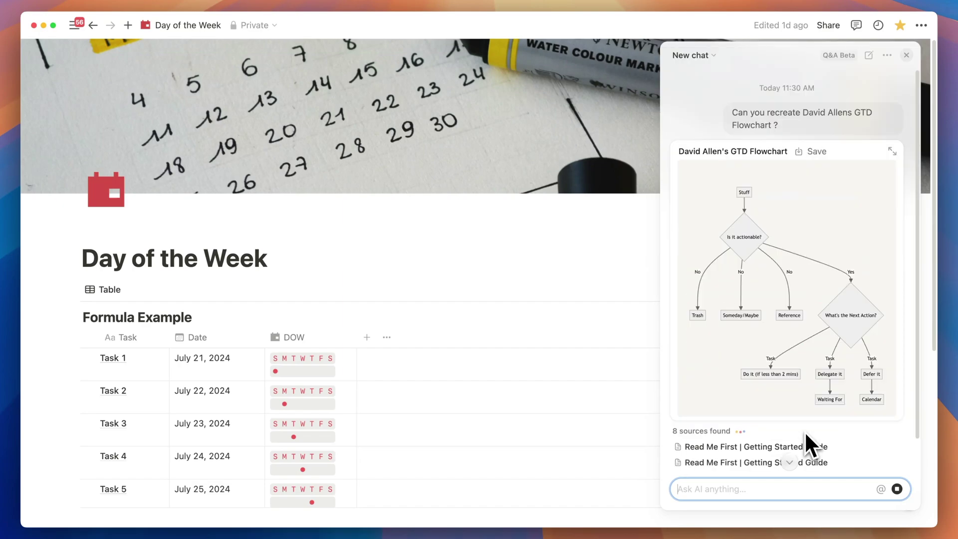
{"action": "left_click", "coordinate": [872, 465]}
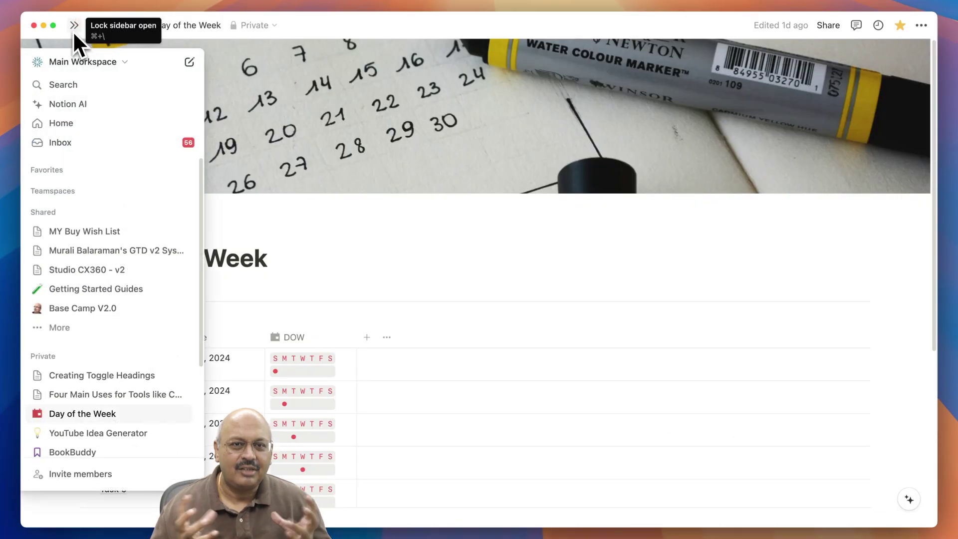
- Open the full-window Notion AI chat and browse its chat list
{"action": "left_click", "coordinate": [77, 113]}
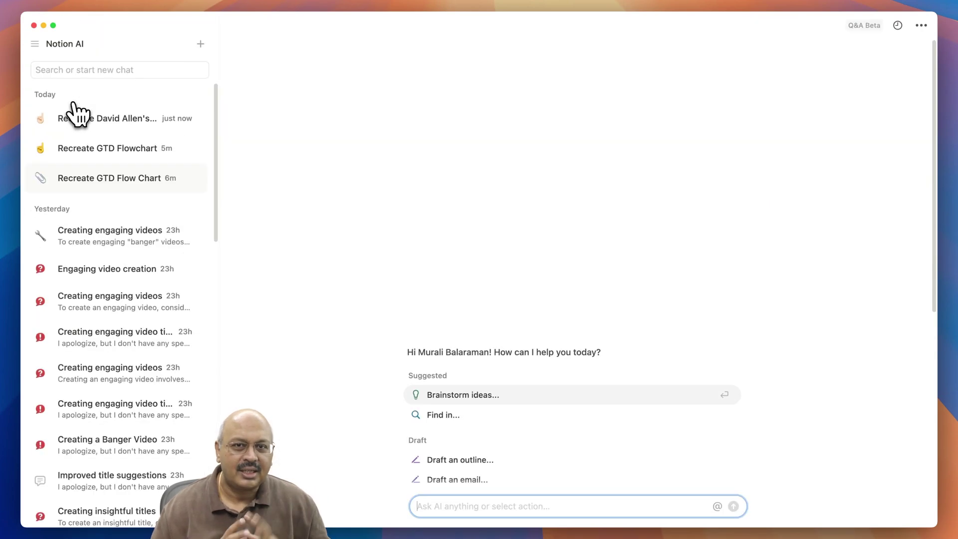
{"action": "scroll", "coordinate": [127, 174], "scroll_direction": "down", "scroll_amount": 10}
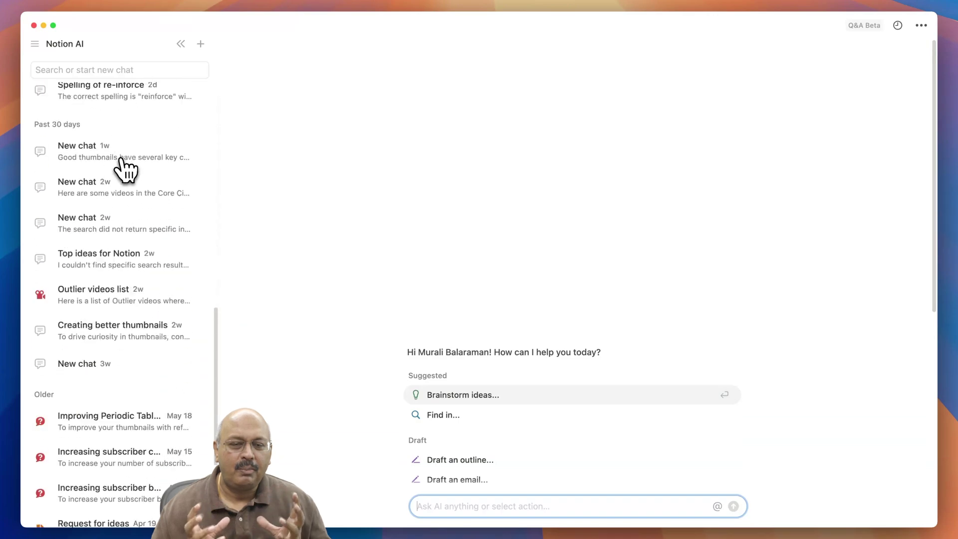
{"action": "scroll", "coordinate": [121, 167], "scroll_direction": "down", "scroll_amount": 3}
{"action": "scroll", "coordinate": [103, 208], "scroll_direction": "up", "scroll_amount": 10}
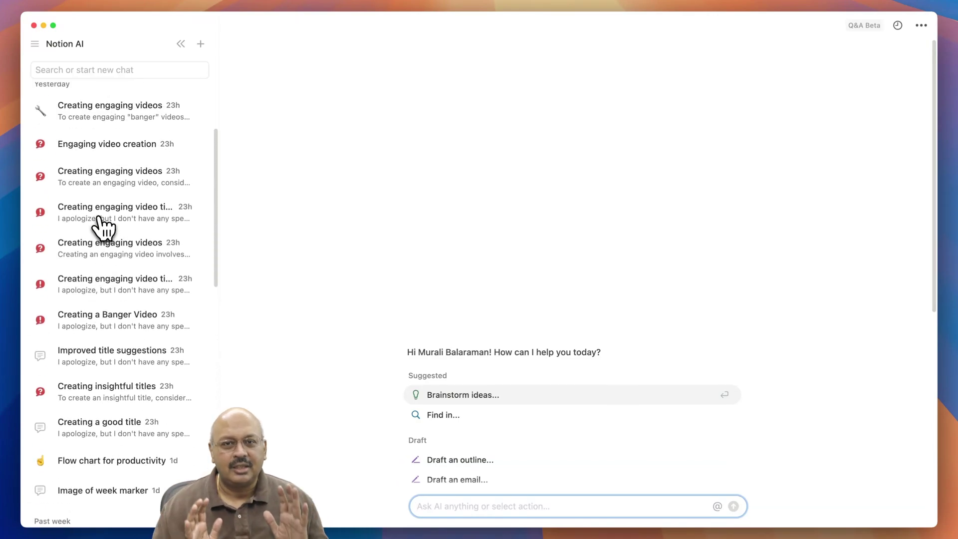
{"action": "scroll", "coordinate": [103, 228], "scroll_direction": "up", "scroll_amount": 3}
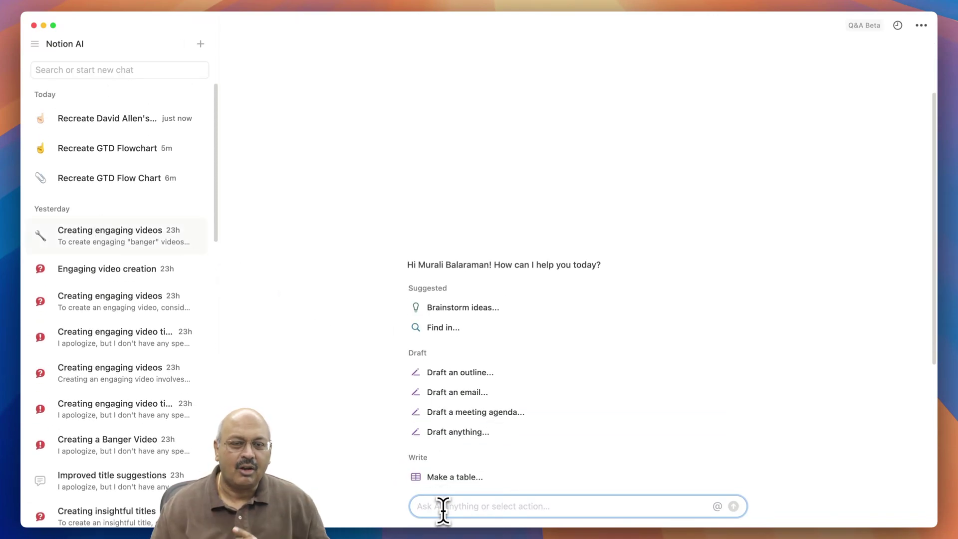
- Ask the AI to draft an email saying you can't make today's evening event
{"action": "type", "text": "draft an email to Allen, saying , I cant make it for the event in the"}
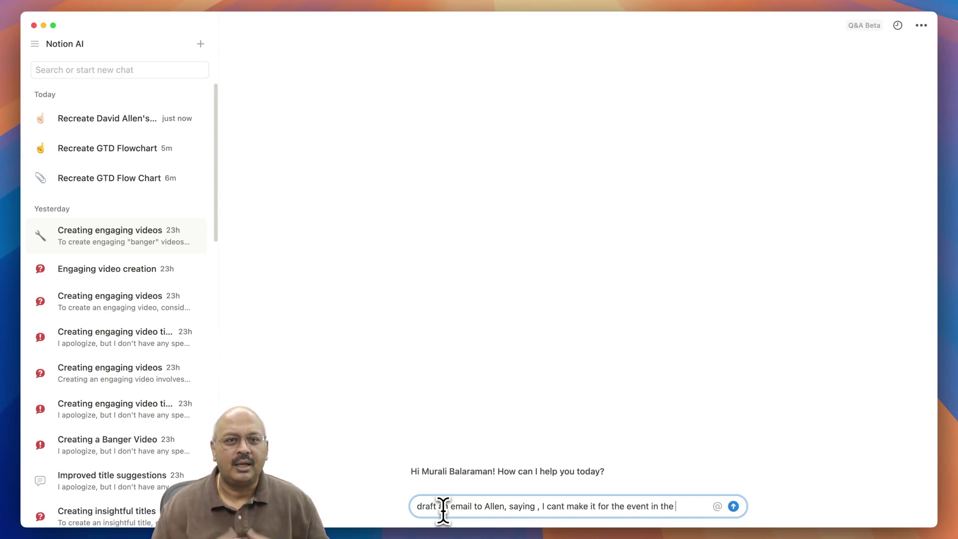
{"action": "type", "text": "ing today"}
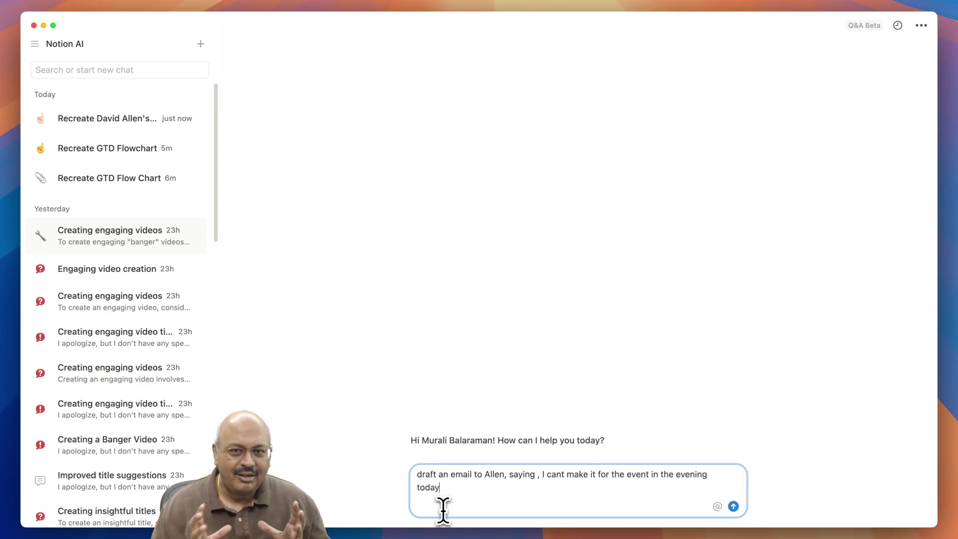
{"action": "left_click", "coordinate": [733, 506]}
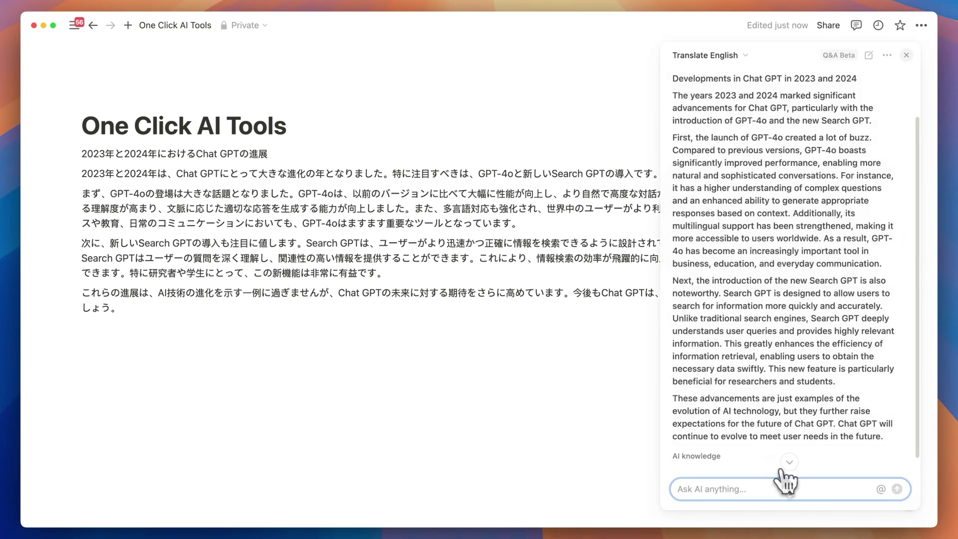
- Insert the English translation into the page and ask the AI to summarise it
{"action": "left_click", "coordinate": [750, 460]}
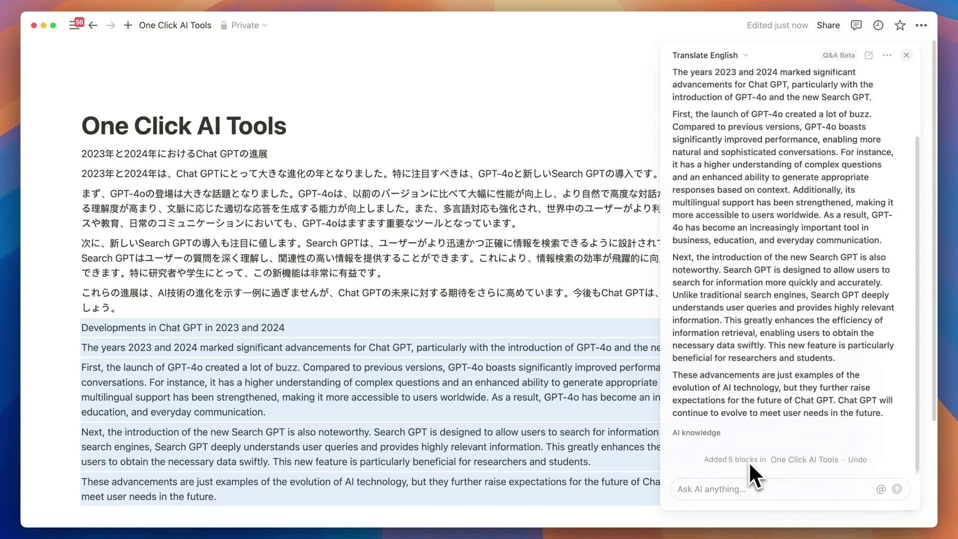
{"action": "left_click", "coordinate": [723, 490]}
{"action": "type", "text": "Can you summarise the passage in English ?"}
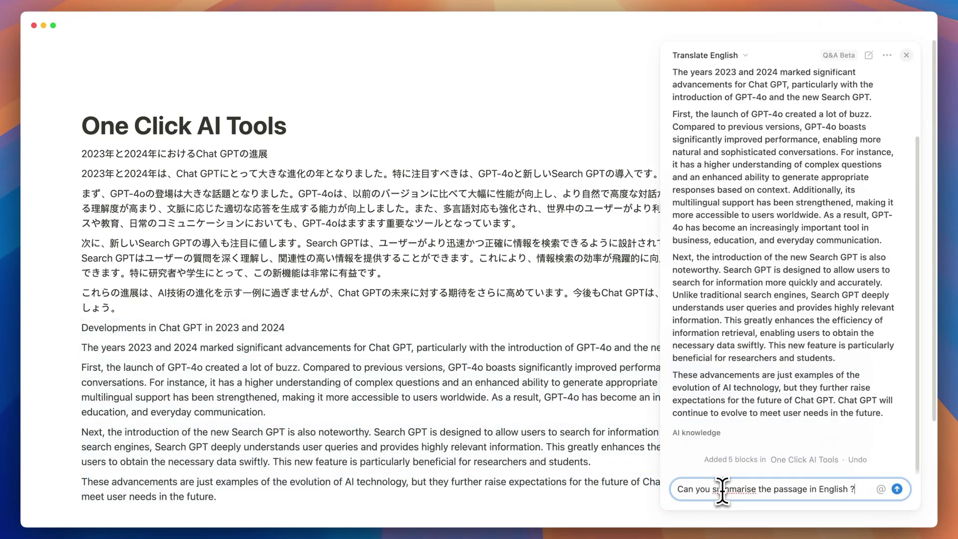
{"action": "left_click", "coordinate": [897, 489]}
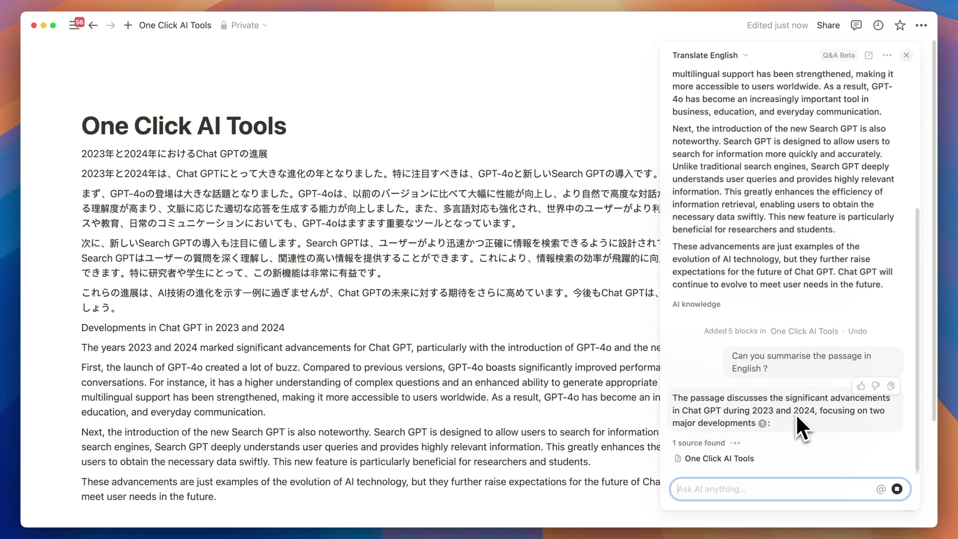